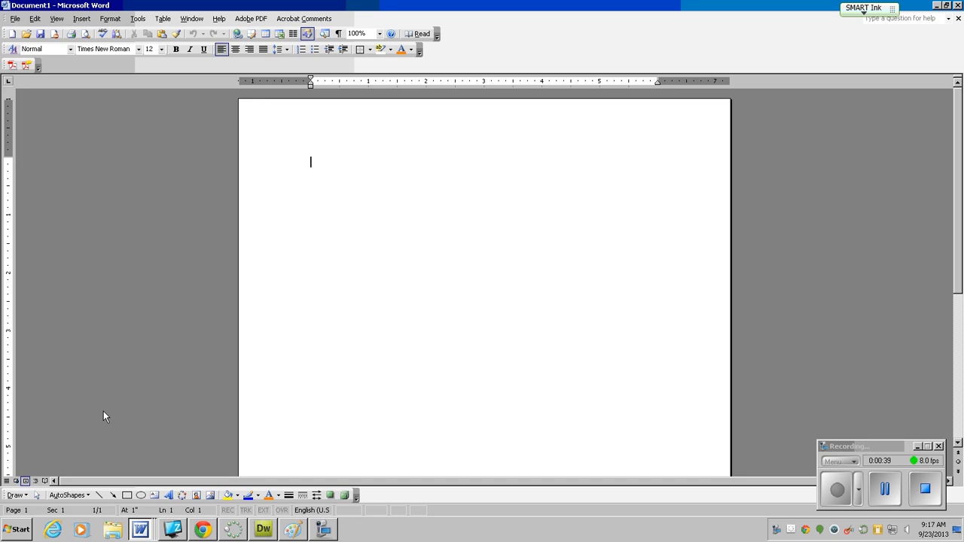
- Set the page orientation of the whole document to landscape in the page setup
left_click(14, 19)
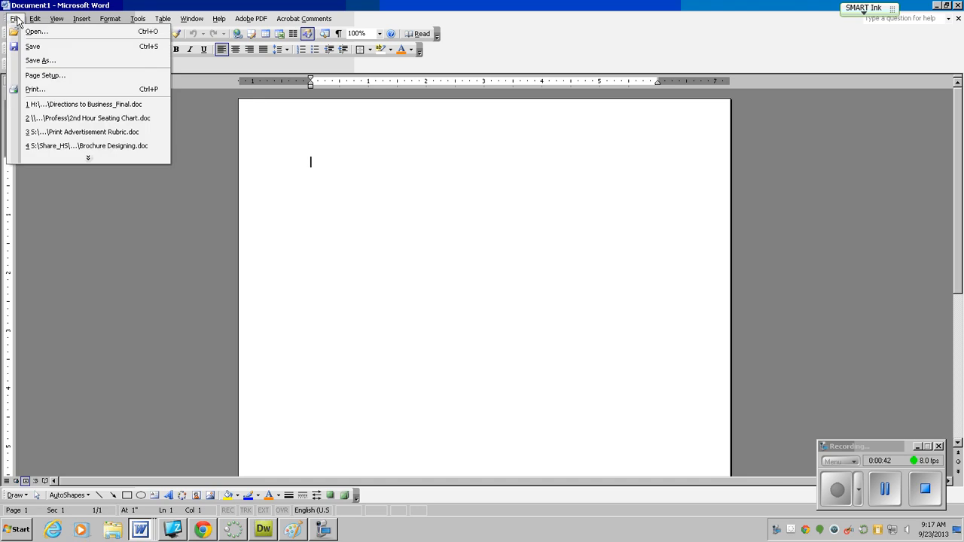
left_click(34, 75)
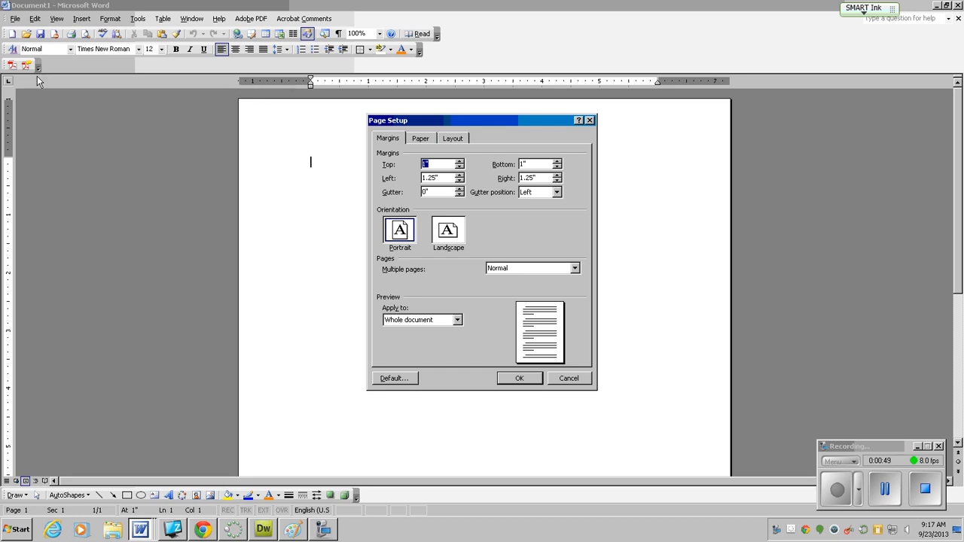
left_click(448, 231)
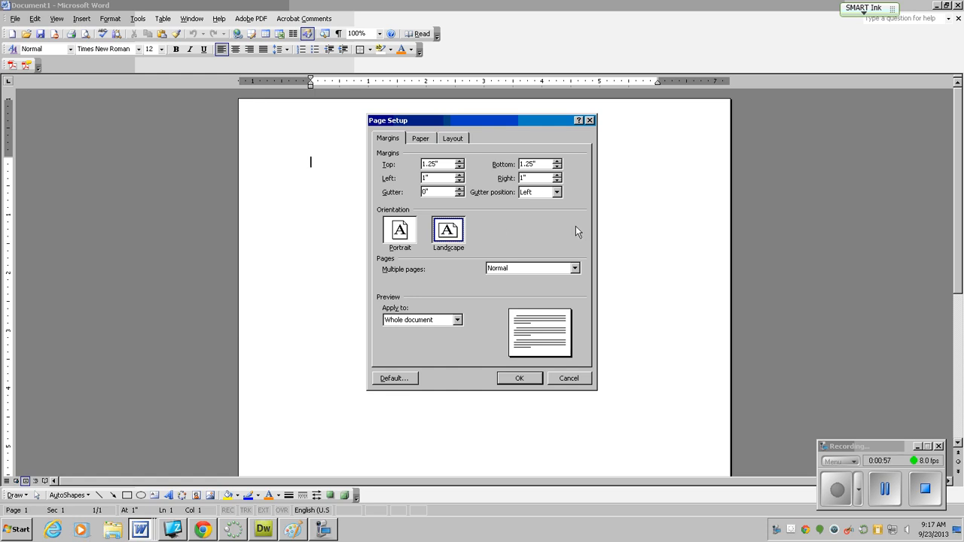
- Set the top, bottom, left and right page margins to .25 inch and apply the page setup
left_click_drag(446, 163, 397, 164)
type(".25")
key("Tab")
type(".25")
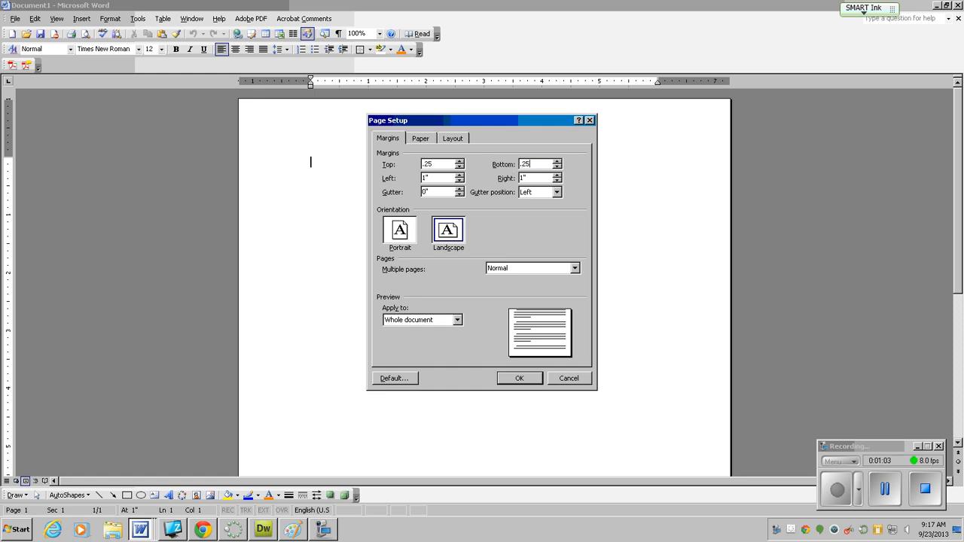
key("Tab")
type(".25")
key("Tab")
type(".25")
left_click(519, 378)
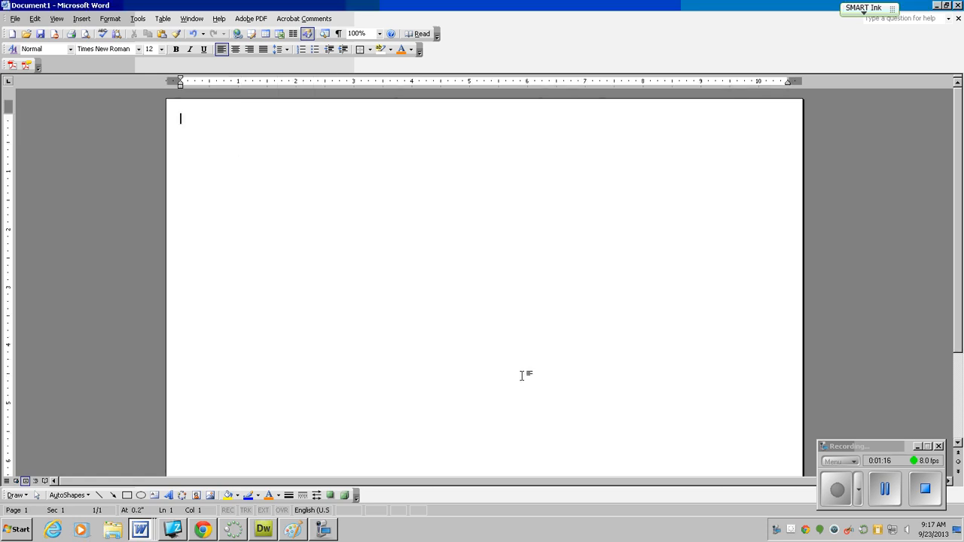
- Format the whole document in three columns using the Three preset
left_click(379, 34)
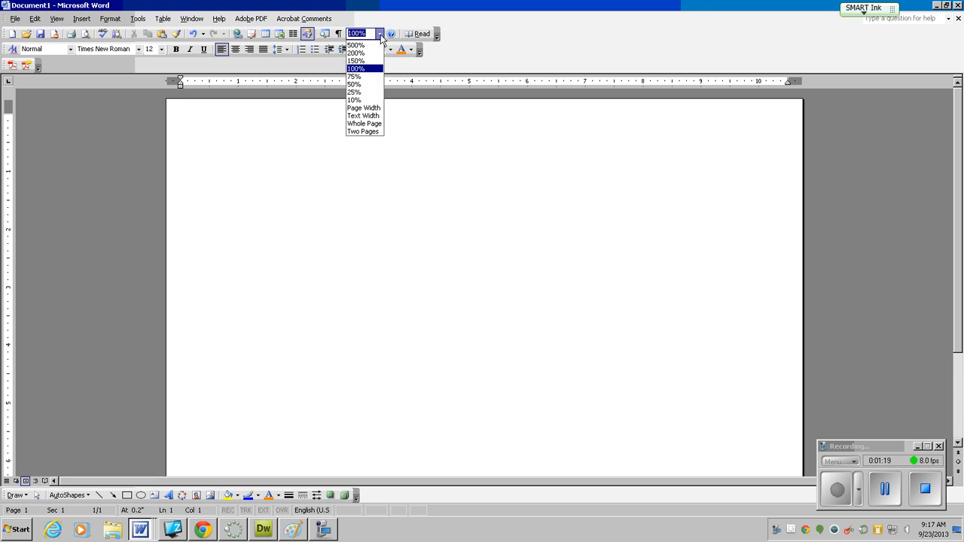
left_click(374, 119)
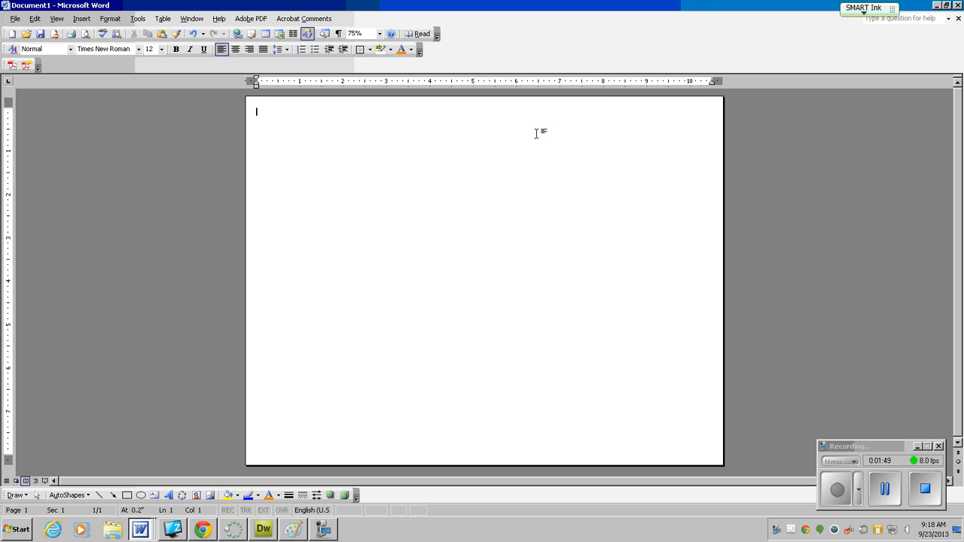
left_click(117, 19)
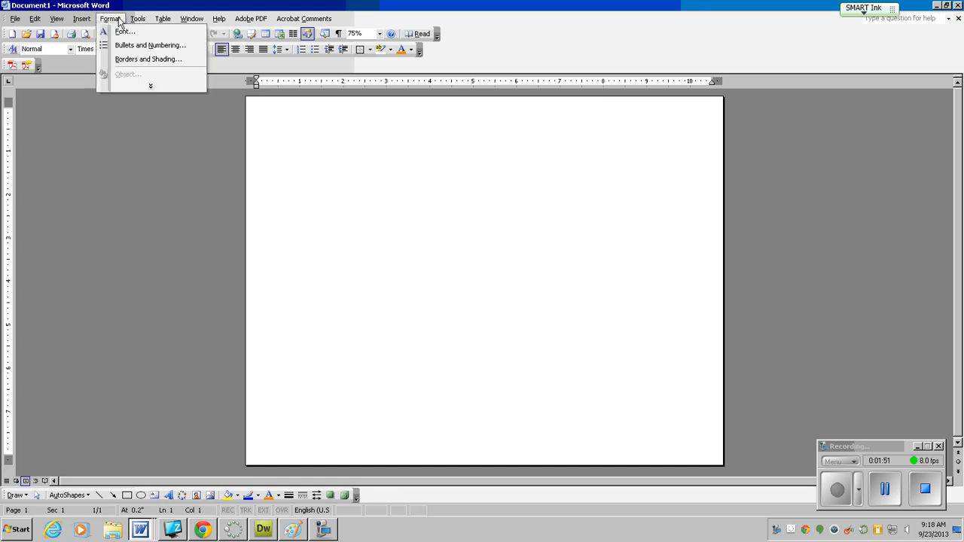
left_click(147, 84)
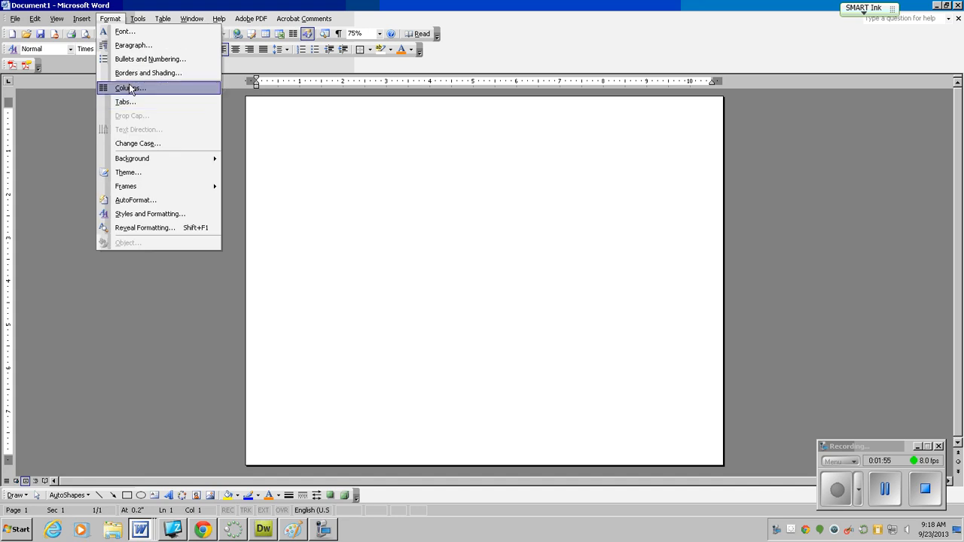
left_click(128, 88)
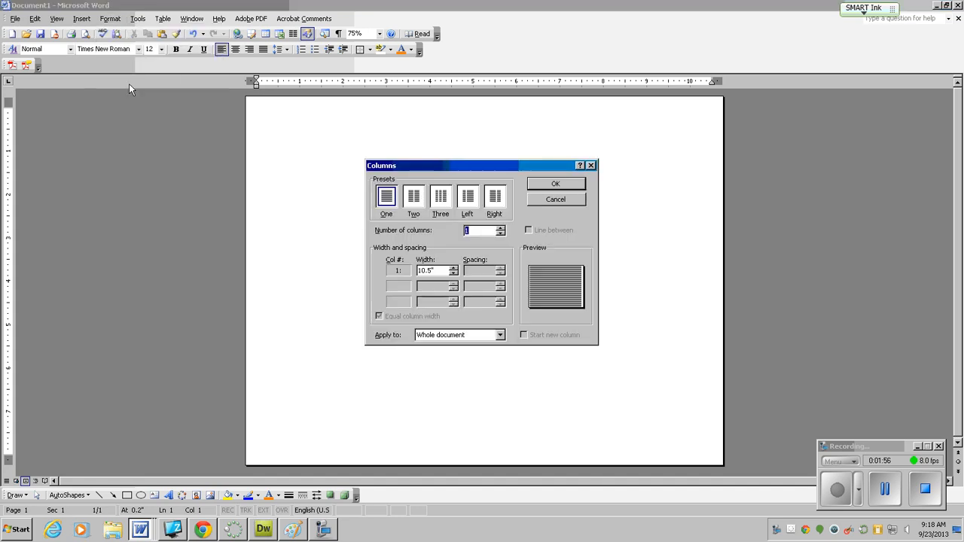
left_click(440, 197)
left_click(547, 187)
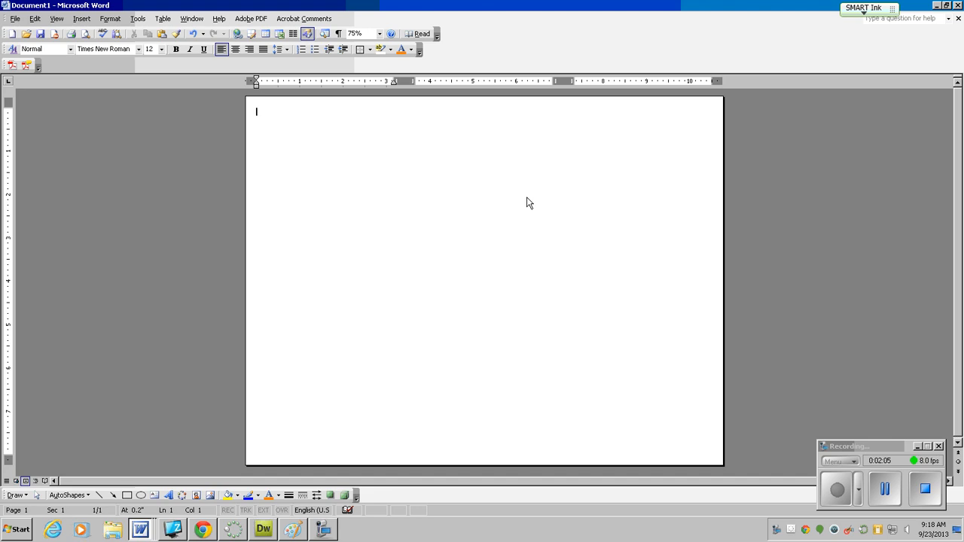
- Review the width and spacing settings of the three columns
left_click(112, 20)
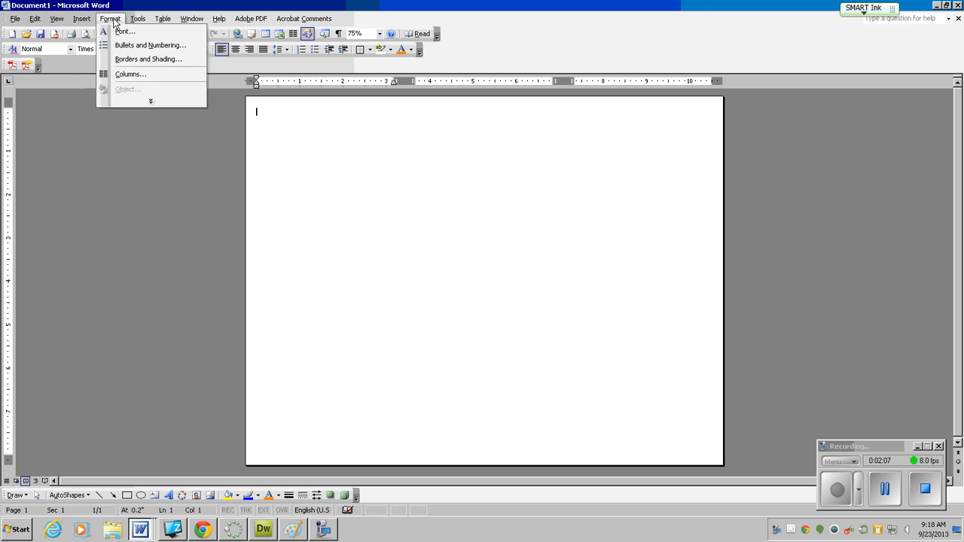
left_click(130, 76)
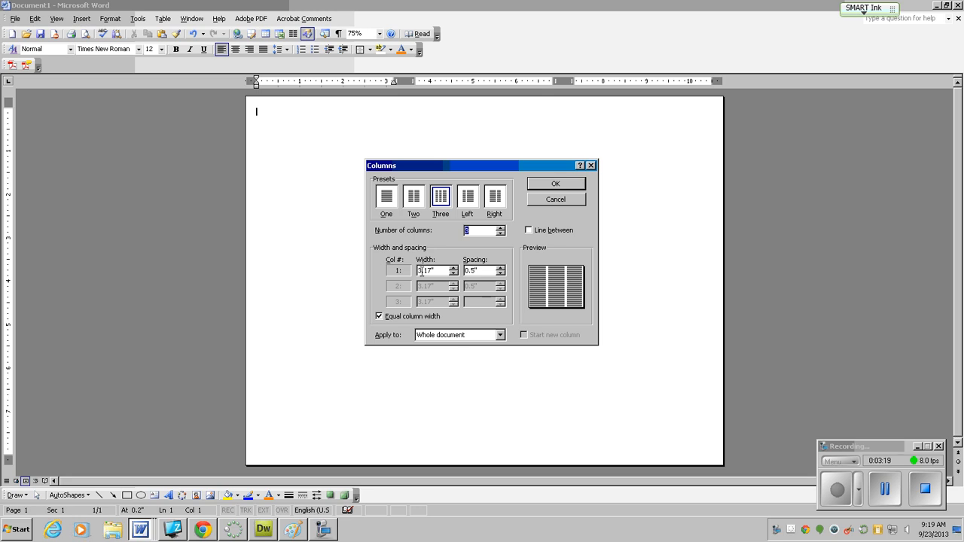
left_click(565, 186)
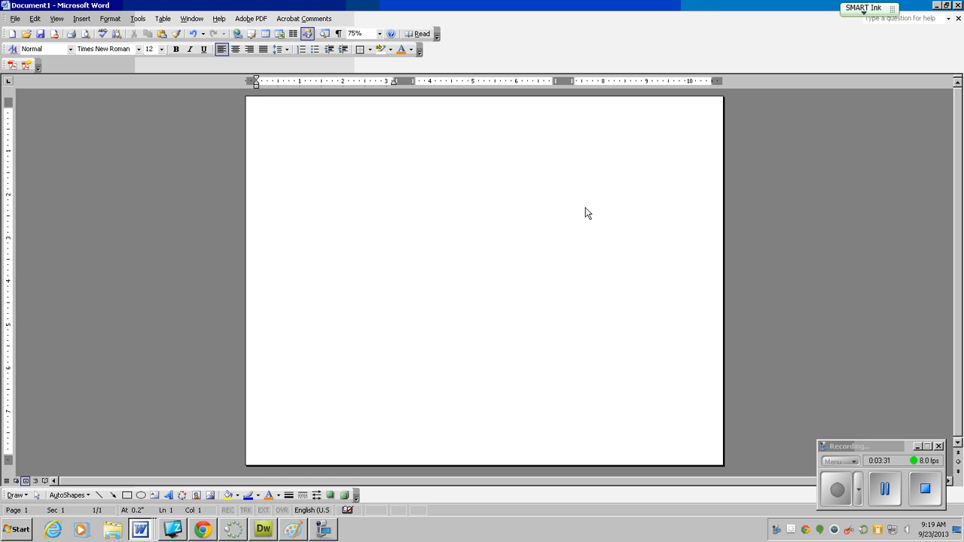
left_click(380, 34)
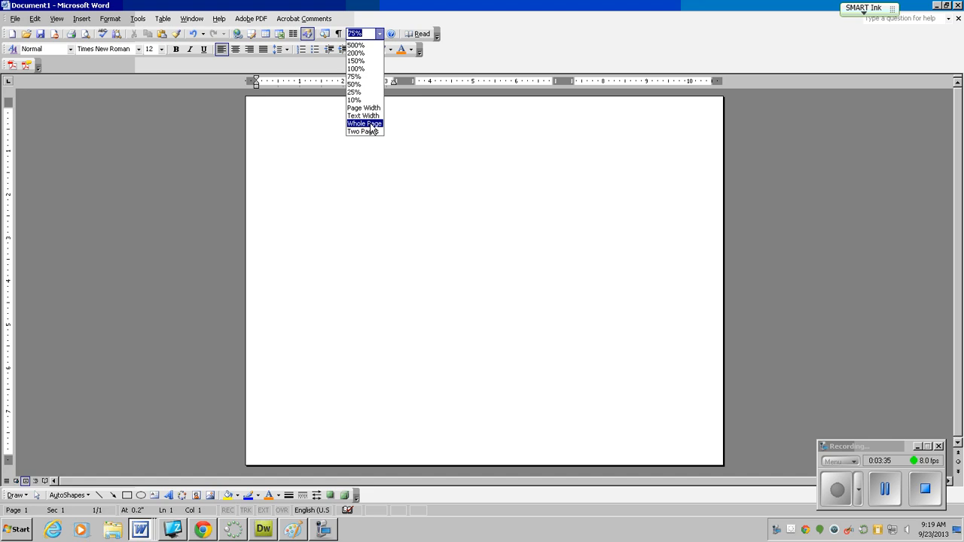
key("Escape")
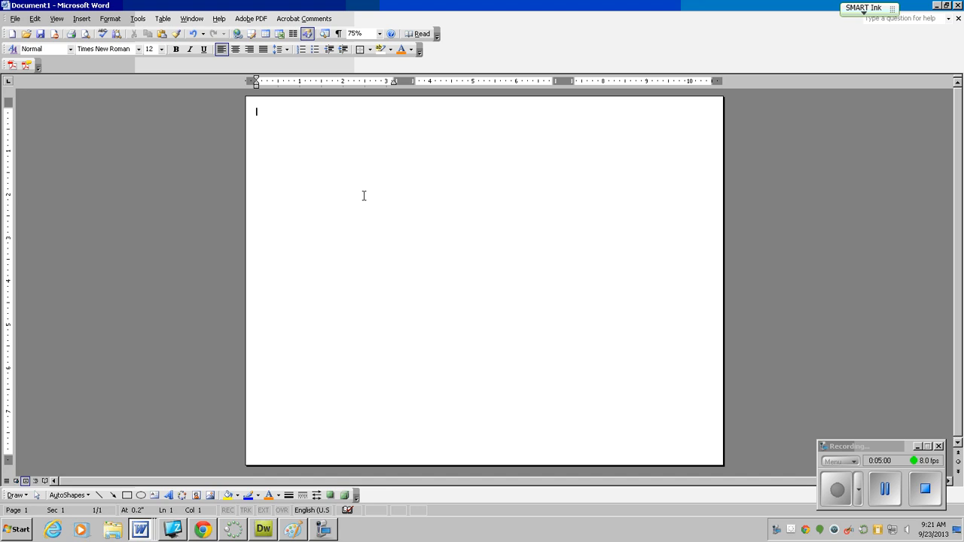
- Add several blank lines to the first column and enter a full-width line of underscores at its top
key("Return")
key("Return")
key("Return")
key("Return")
key("Return")
left_click(264, 107)
type("_____________________________________")
- Enter the heading "Helpful Hints" below the underscore line and add a second full-width underscore line beneath it
key("Return")
key("Return")
type("Helpful Hints")
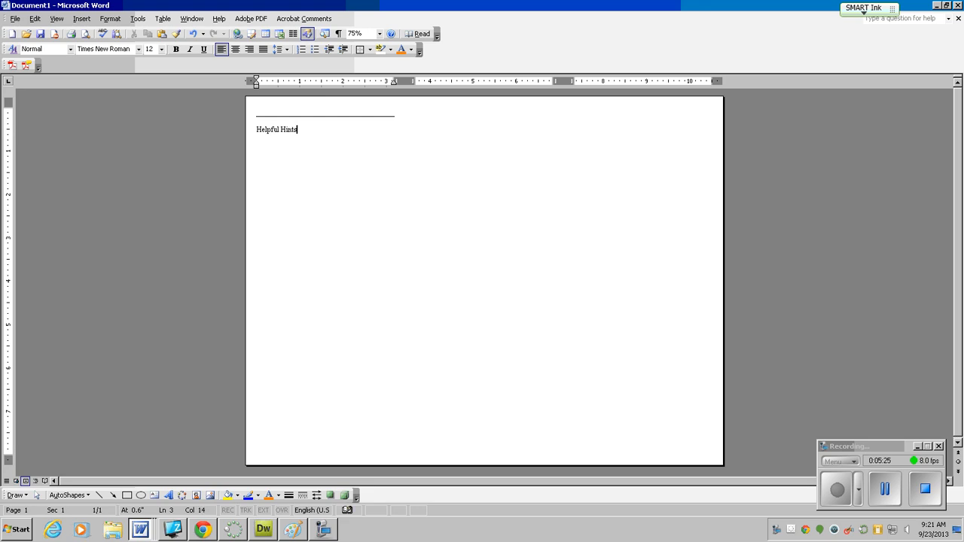
key("Return")
key("Return")
type("______________________________________")
- Format the "Helpful Hints" heading in Arial, size 24, and center it in the column
left_click_drag(299, 132, 258, 131)
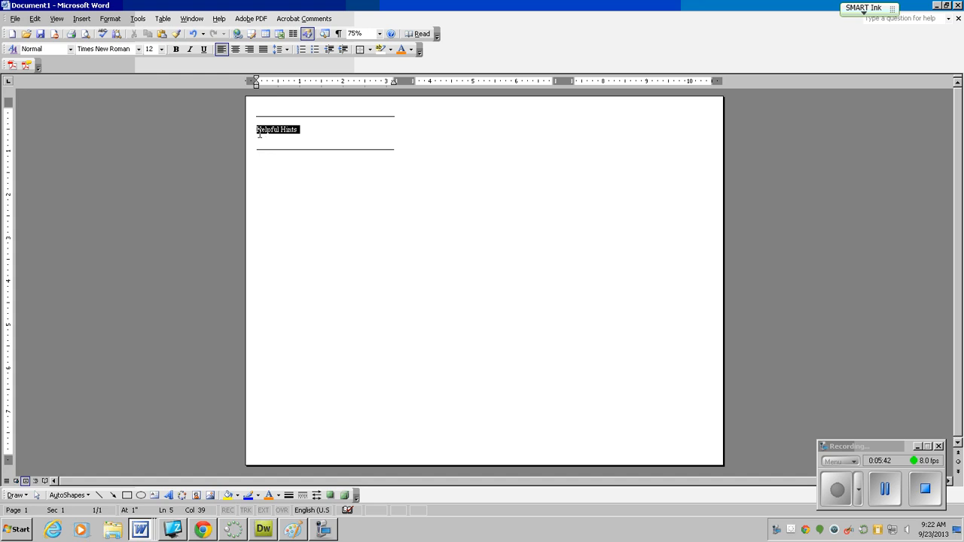
left_click(139, 49)
left_click(115, 60)
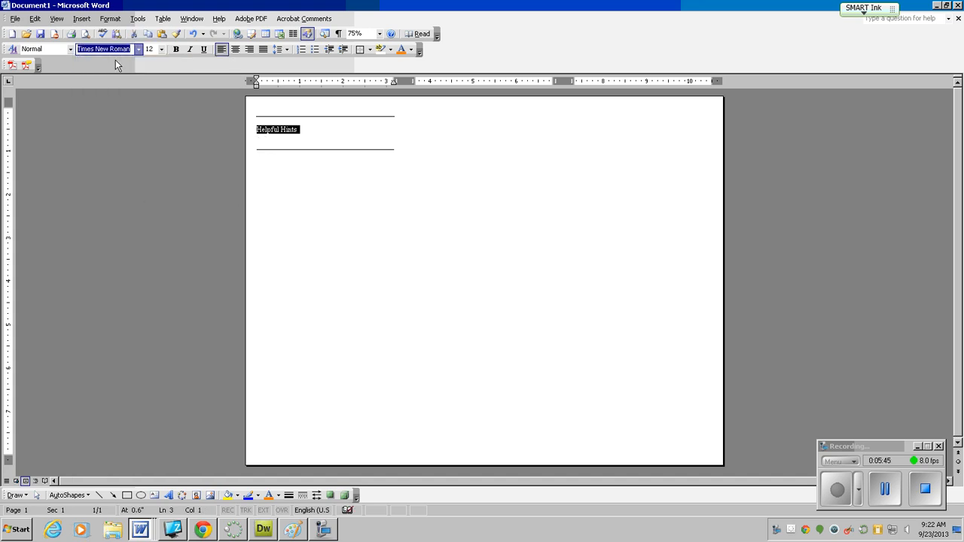
left_click(161, 49)
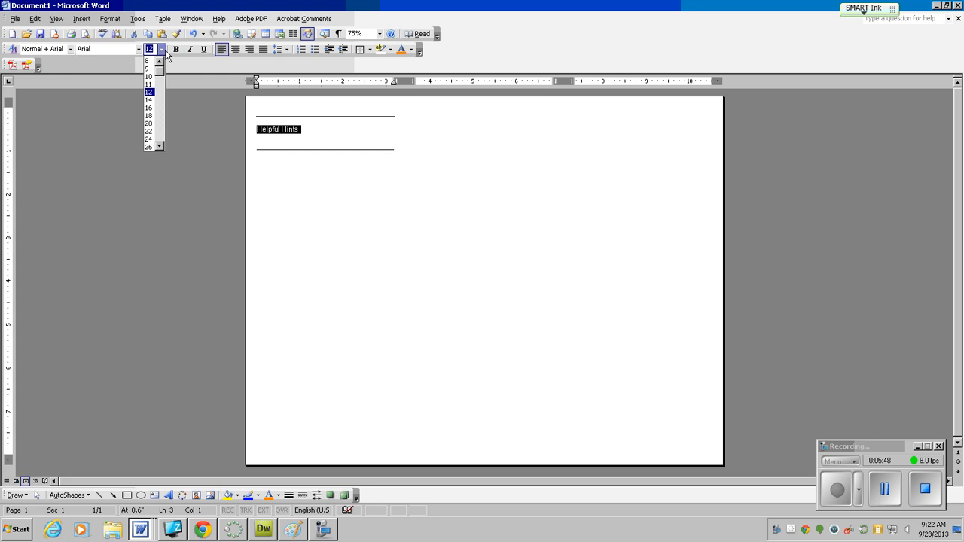
left_click(151, 138)
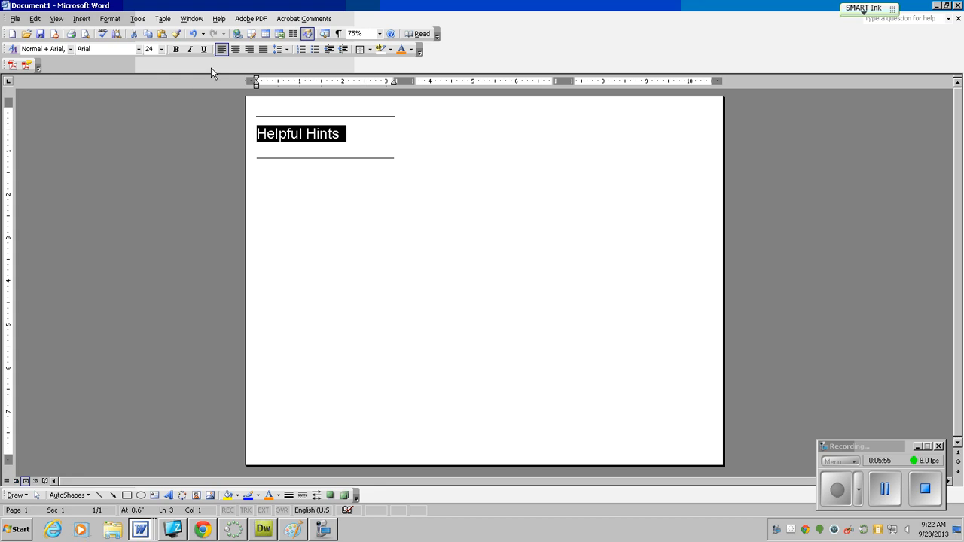
left_click(238, 50)
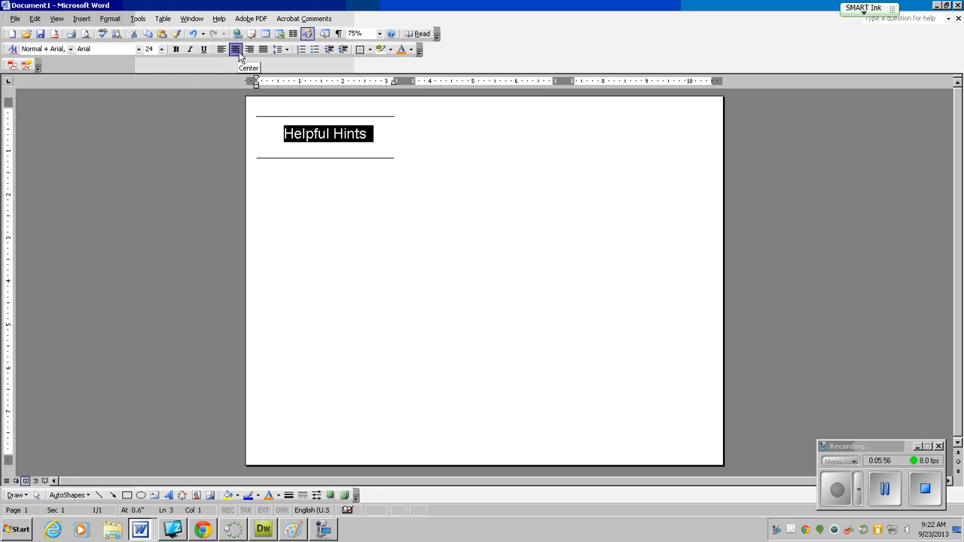
left_click(321, 181)
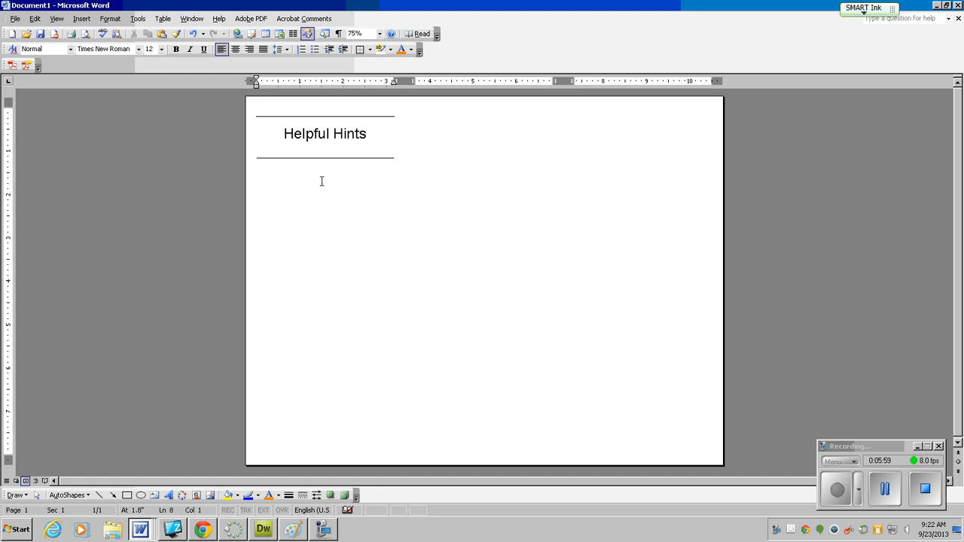
- Make the "Helpful Hints" heading bold and place the cursor below the second underscore line
left_click_drag(372, 135, 308, 141)
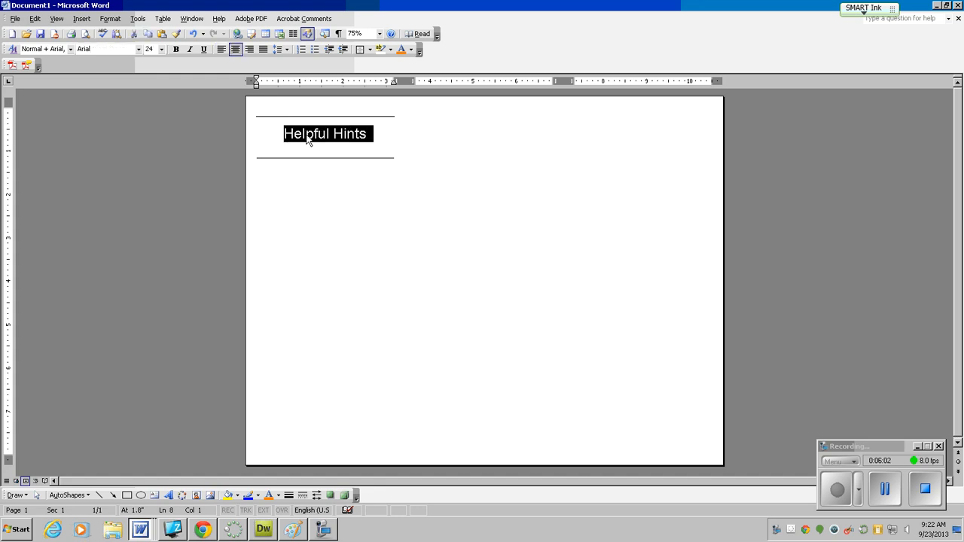
left_click(175, 50)
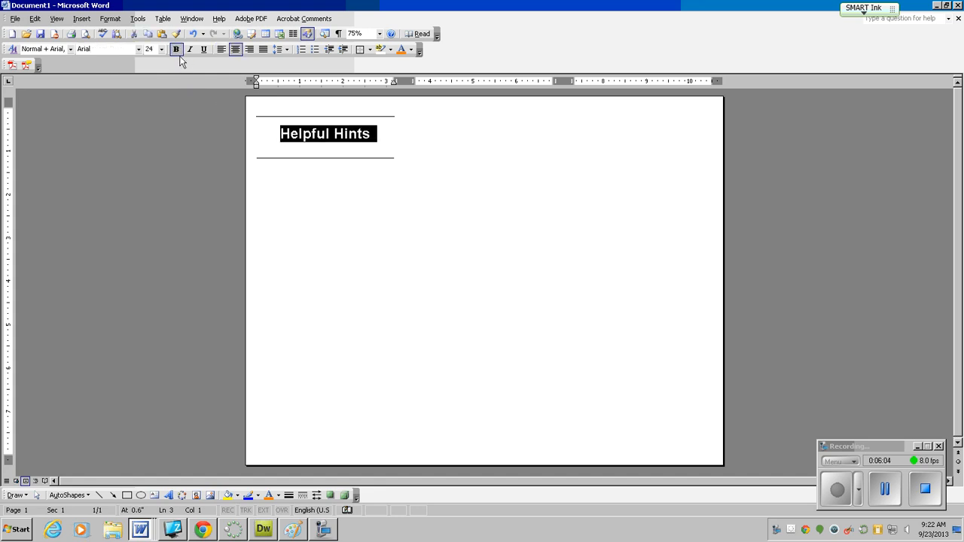
left_click(275, 181)
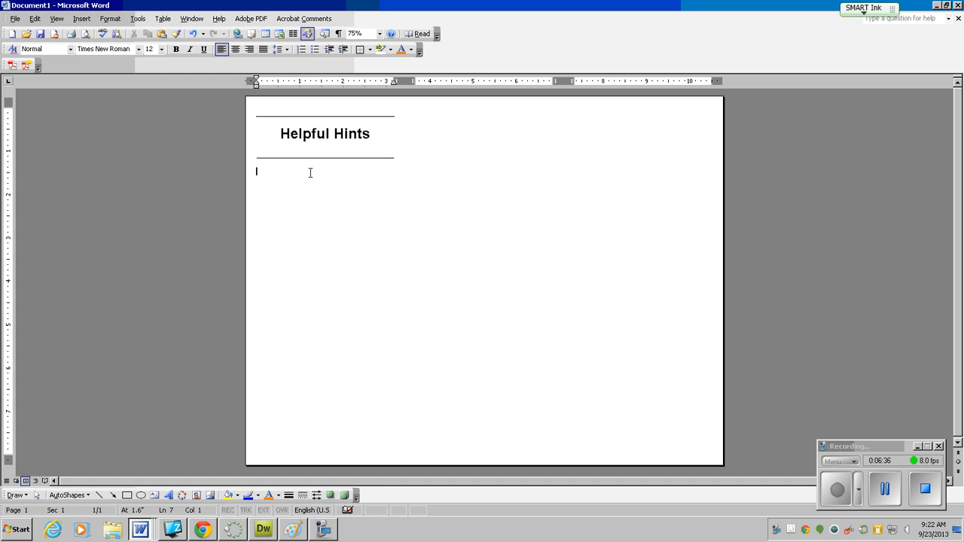
- Start a check-mark bulleted list below the heading and shift its bullet and text indents near the column's left edge
left_click(316, 49)
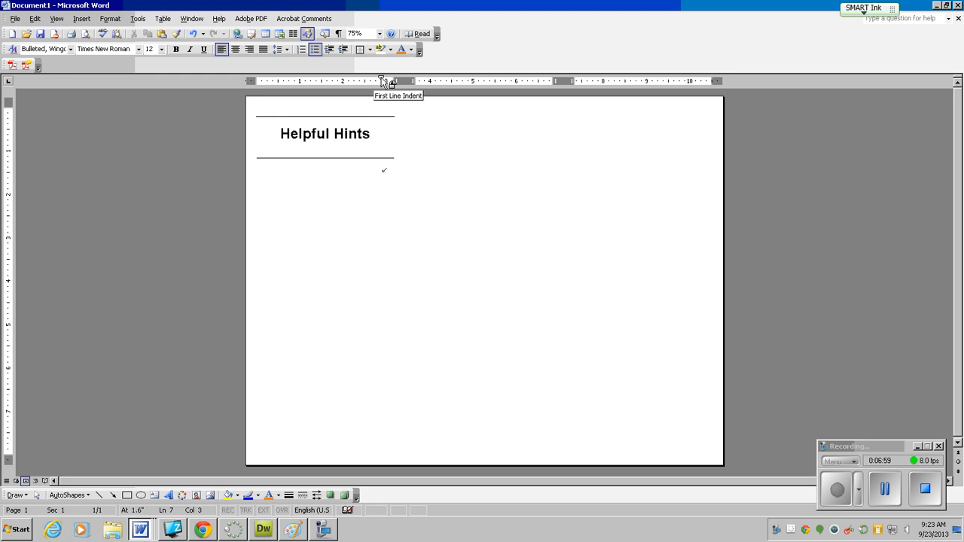
mouse_move(383, 80)
left_mouse_down()
mouse_move(260, 87)
mouse_move(268, 85)
left_mouse_up()
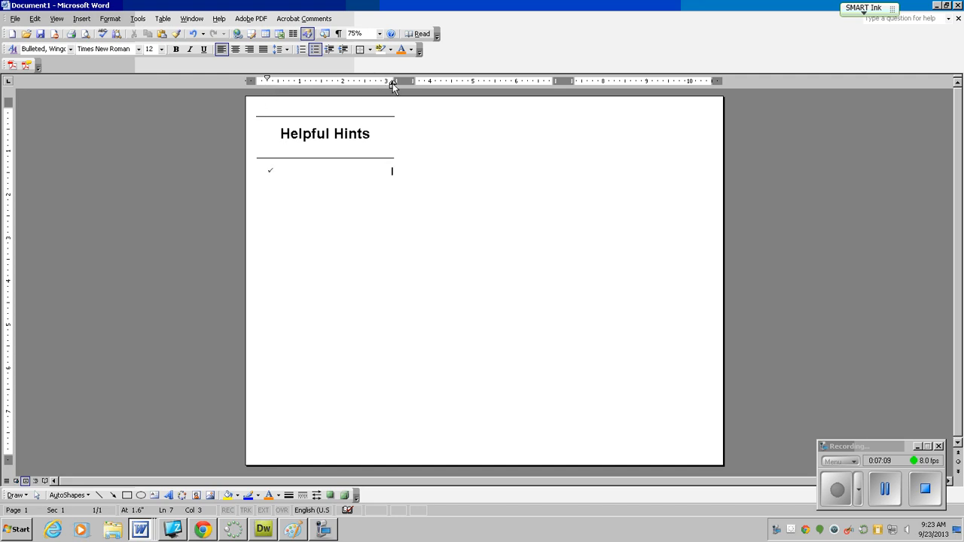
left_click_drag(388, 82, 277, 86)
left_click_drag(392, 84, 365, 85)
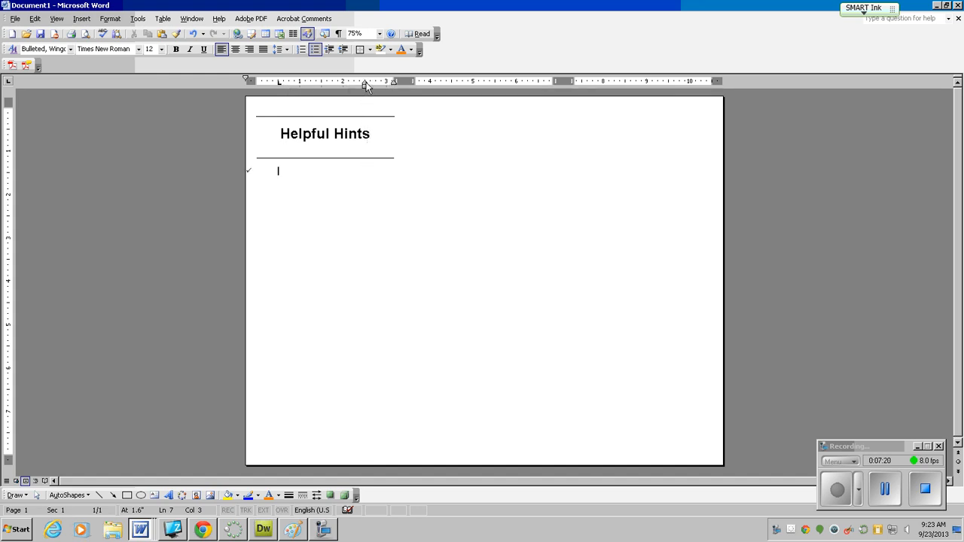
left_click(197, 37)
mouse_move(370, 88)
left_mouse_down()
mouse_move(315, 95)
mouse_move(368, 82)
mouse_move(261, 81)
left_mouse_up()
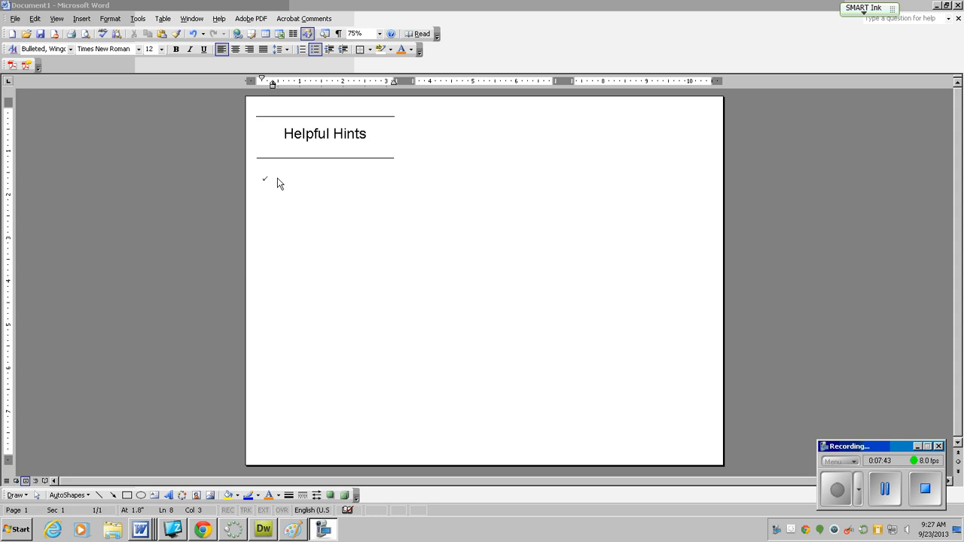
- Change the list's bullet character from the check mark to the Wingdings document symbol, character code 50
left_click(111, 19)
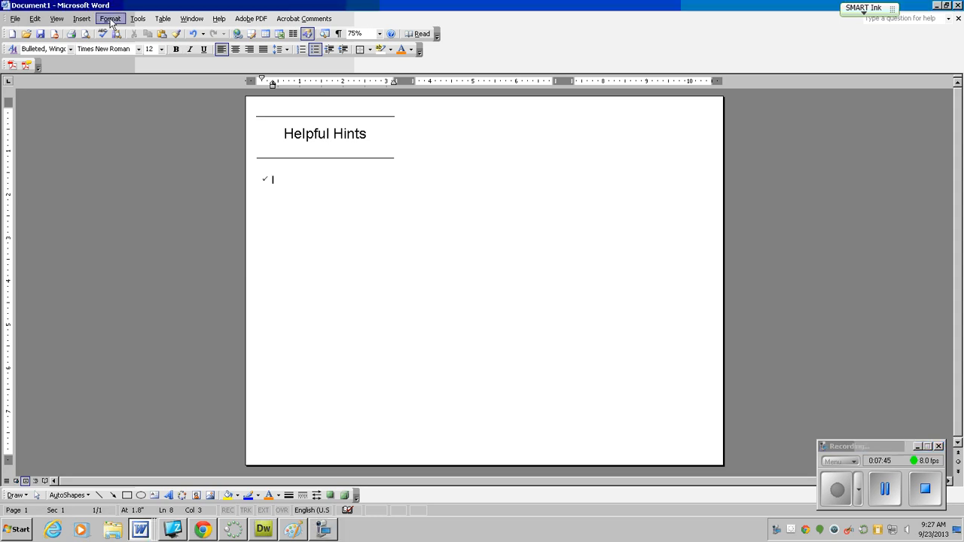
left_click(111, 20)
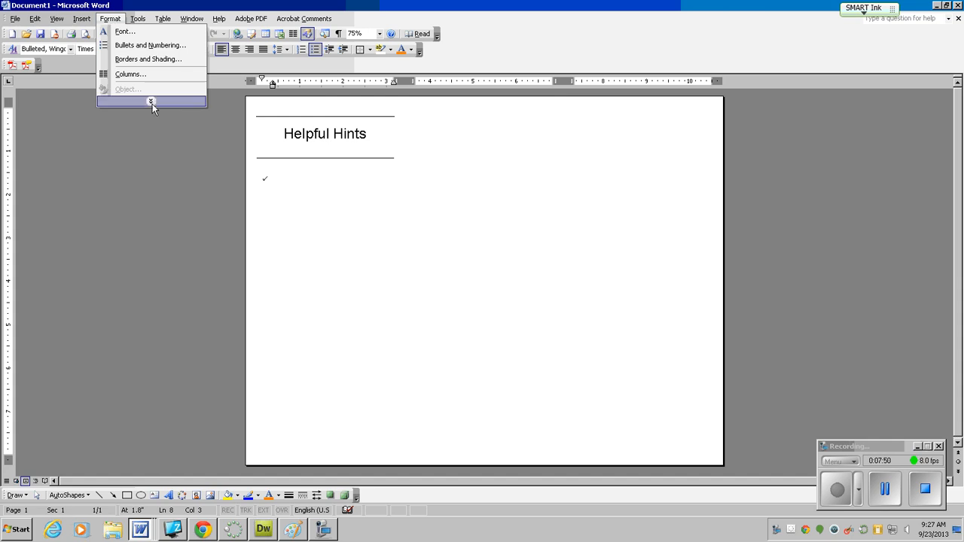
mouse_move(128, 19)
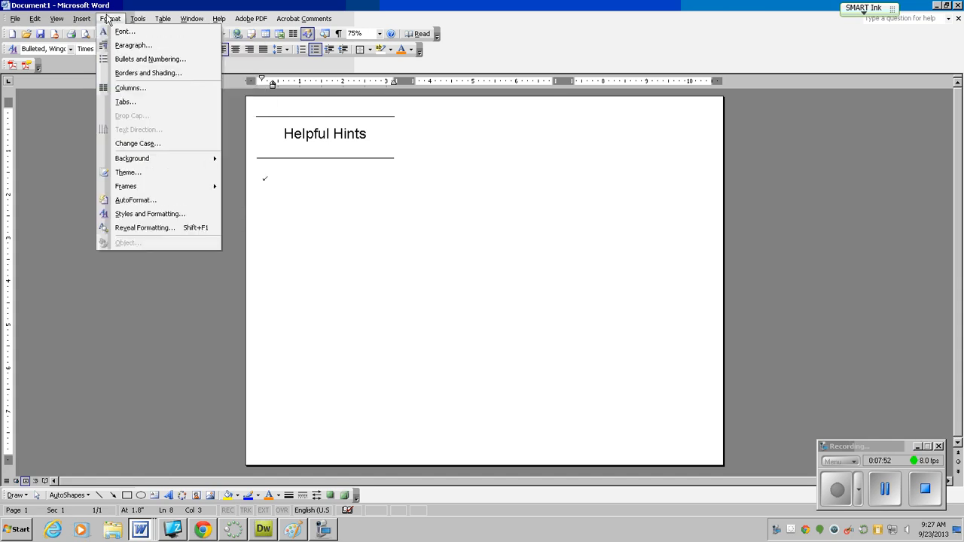
left_click(125, 60)
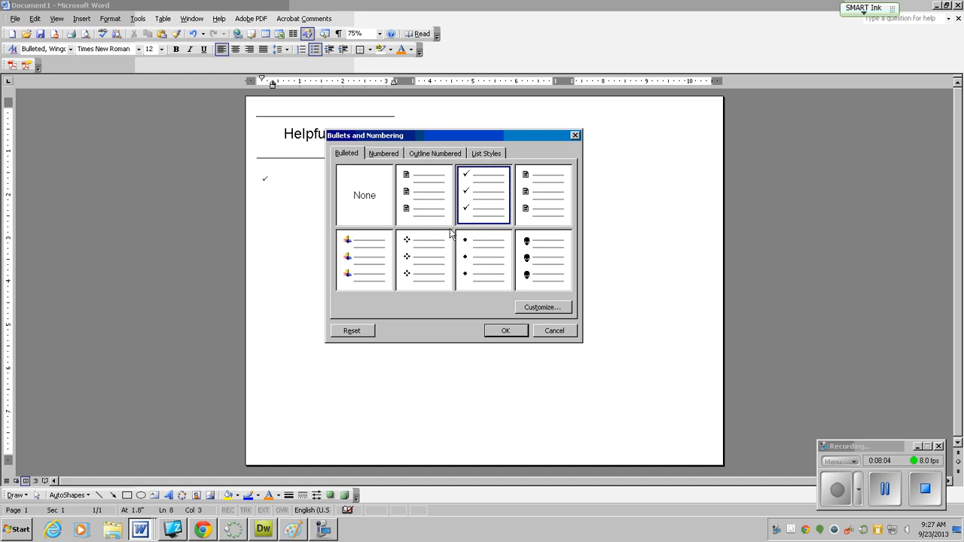
left_click(549, 312)
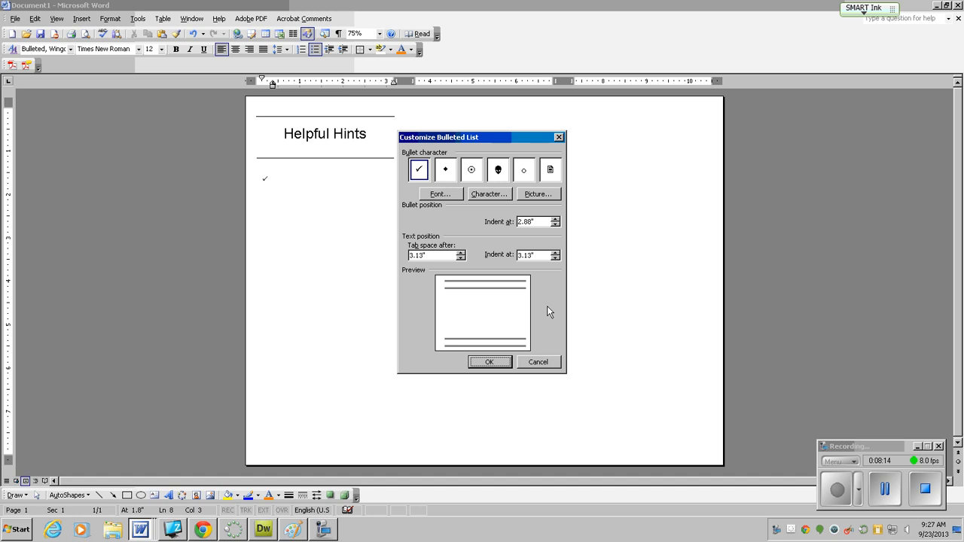
left_click(488, 194)
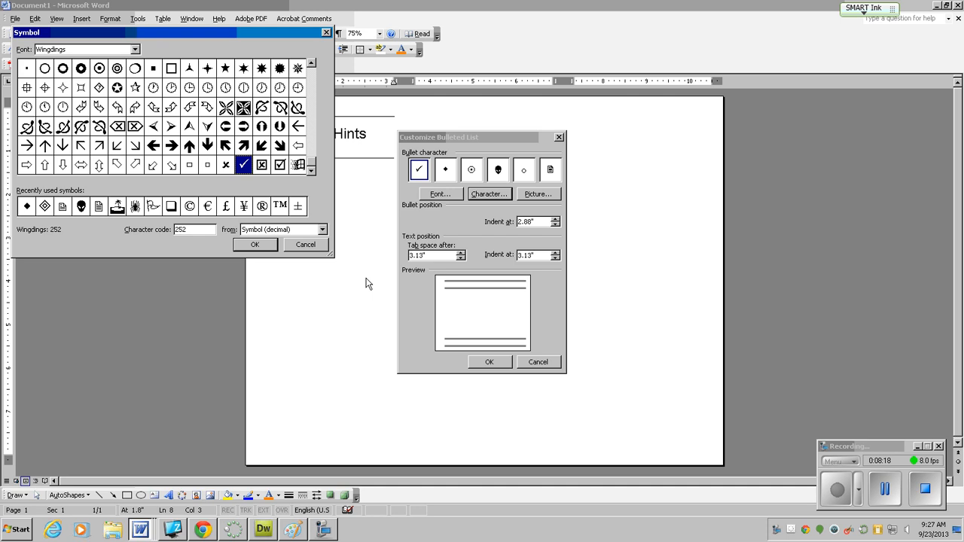
left_click_drag(315, 165, 316, 68)
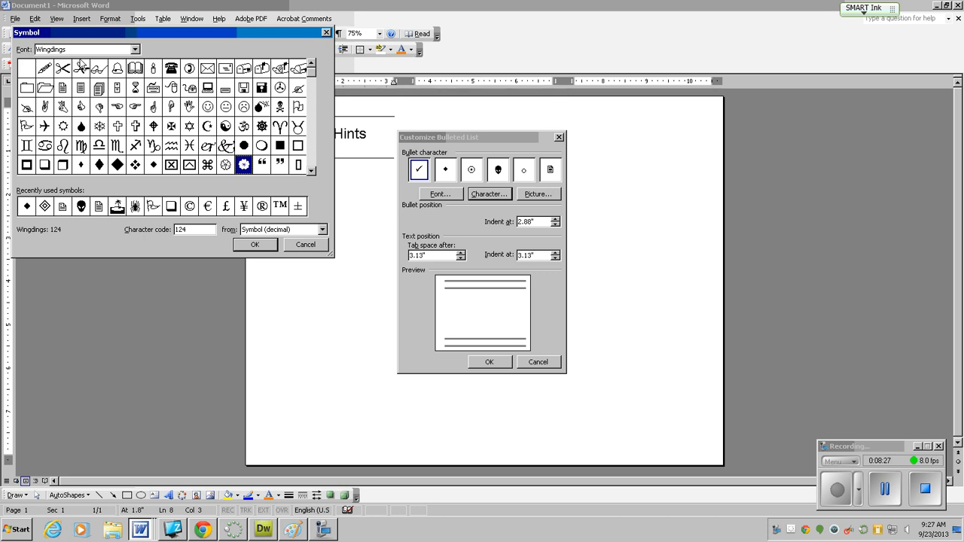
left_click(136, 49)
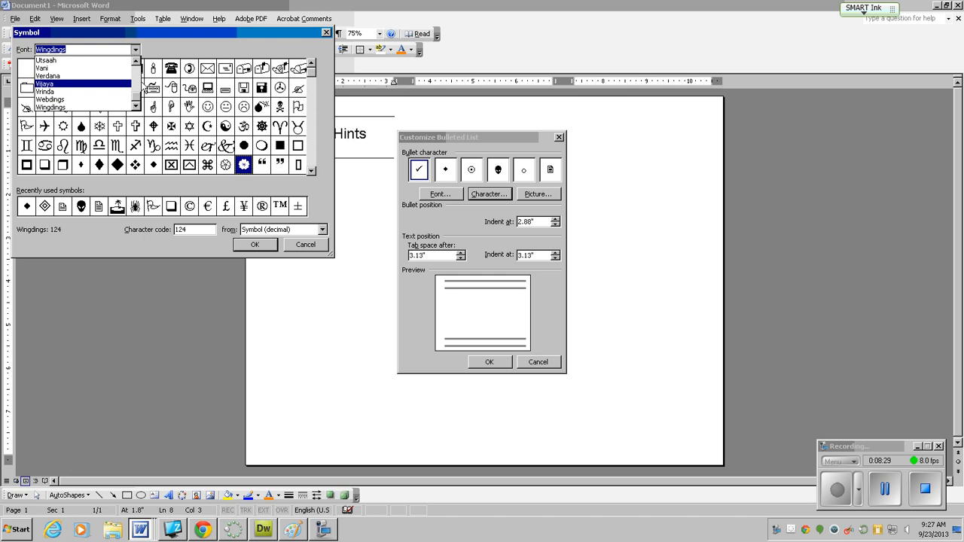
left_click(71, 108)
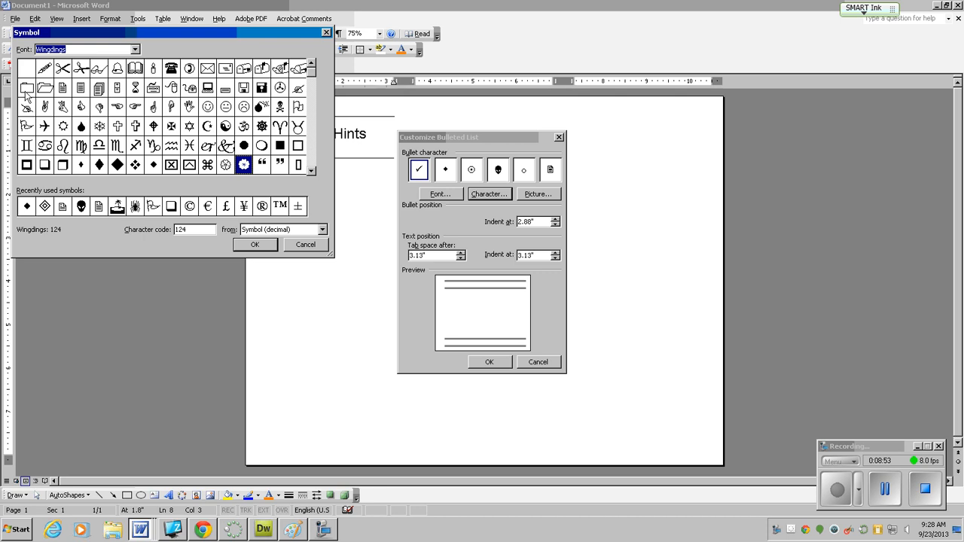
left_click(63, 94)
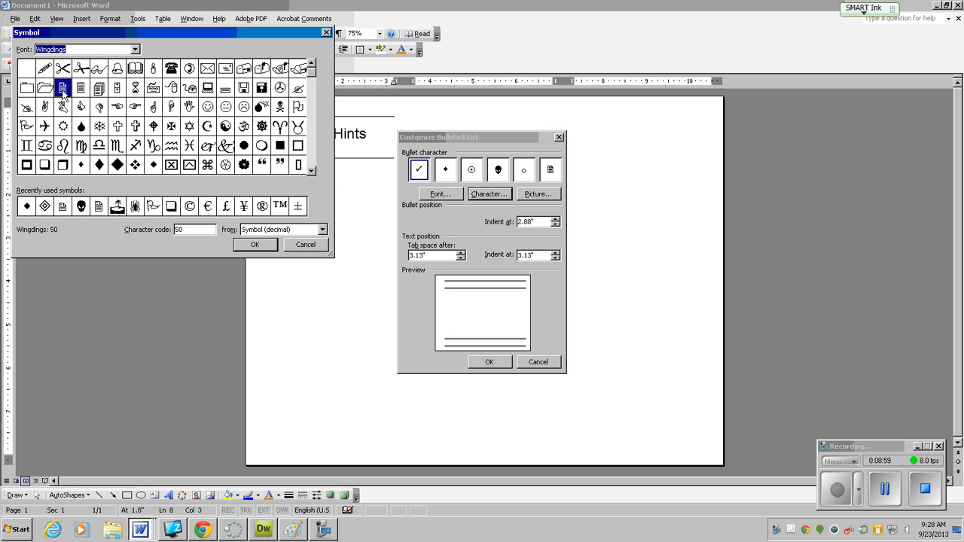
left_click(263, 247)
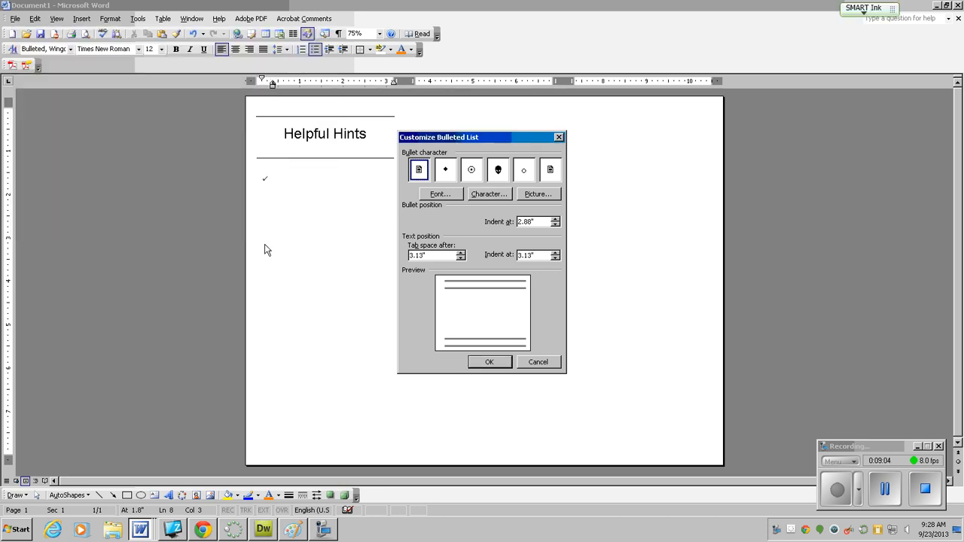
left_click(489, 362)
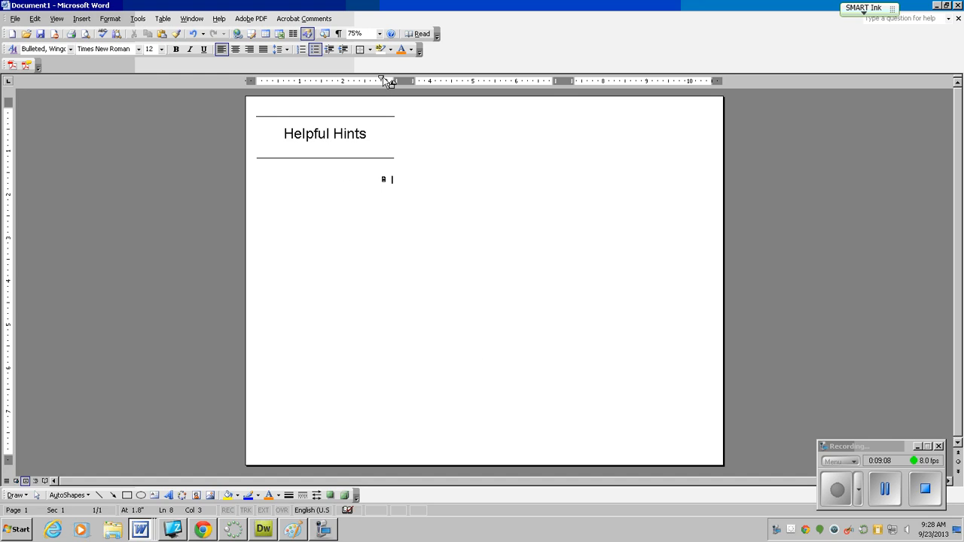
- Move the document-symbol bullet and its text indent back near the column's left edge
left_click_drag(386, 83, 262, 84)
left_click_drag(391, 85, 274, 85)
left_click_drag(391, 85, 274, 86)
- Set the font size of the list's bullet symbol to 12
left_click(113, 20)
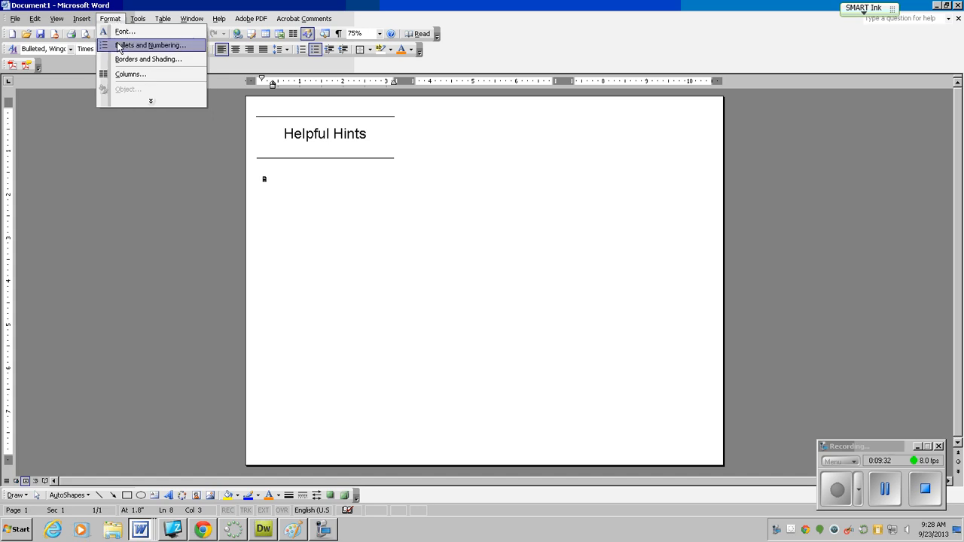
left_click(120, 48)
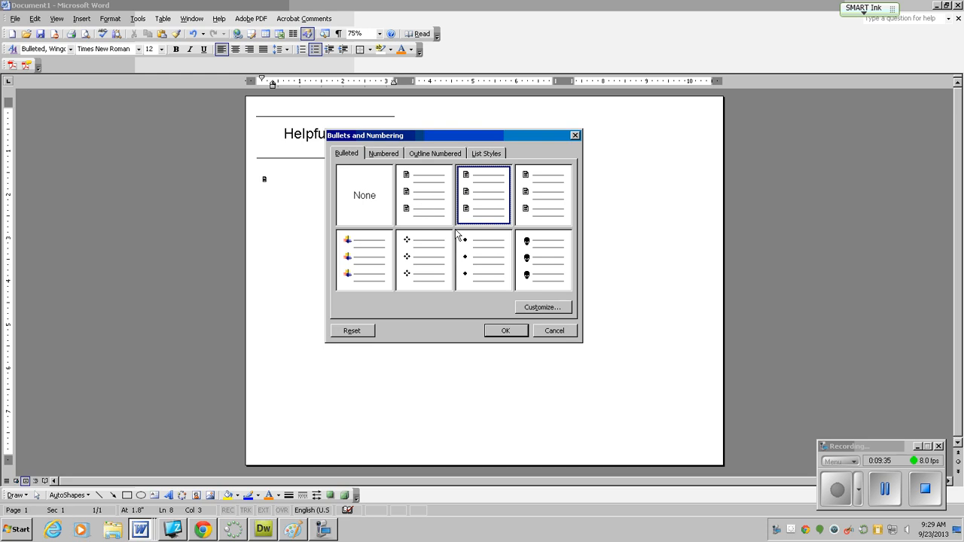
left_click(541, 309)
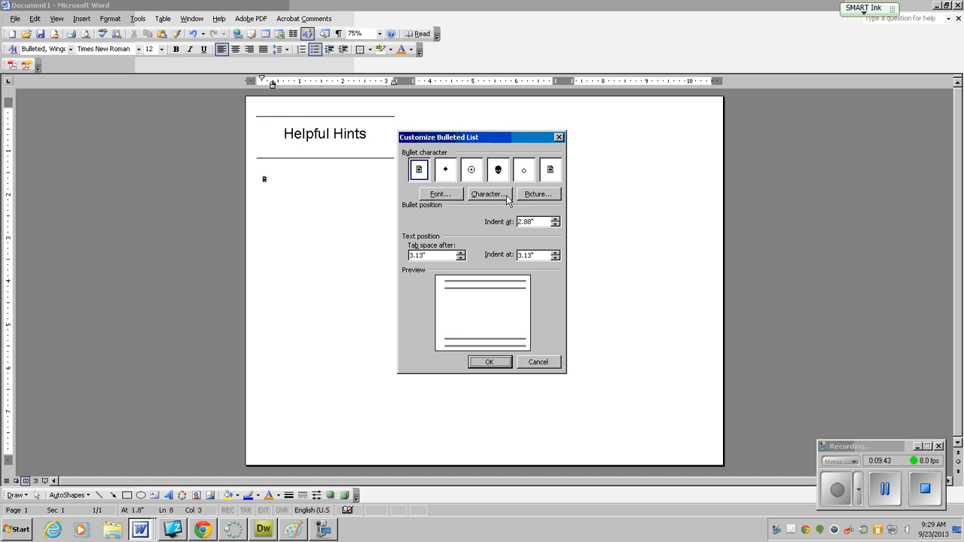
left_click(443, 195)
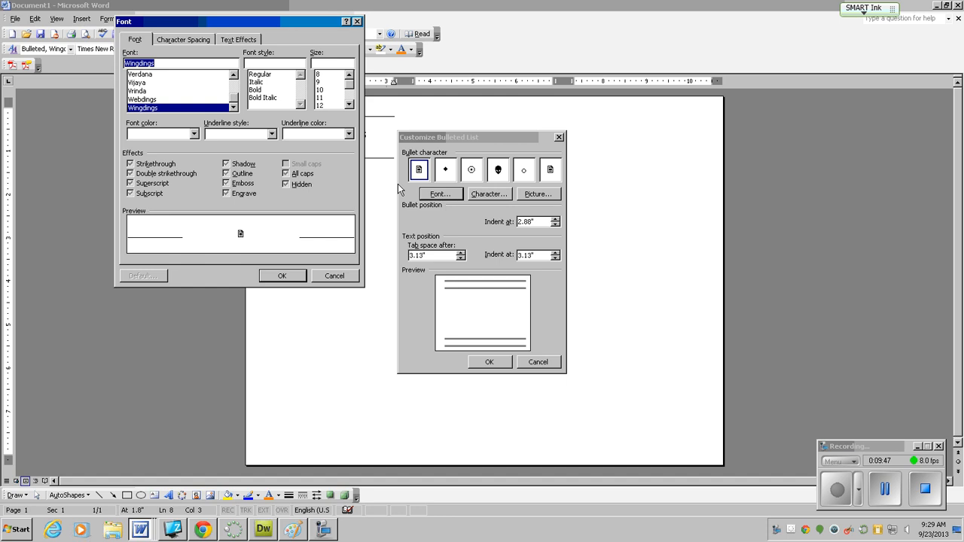
left_click(319, 105)
left_click(296, 278)
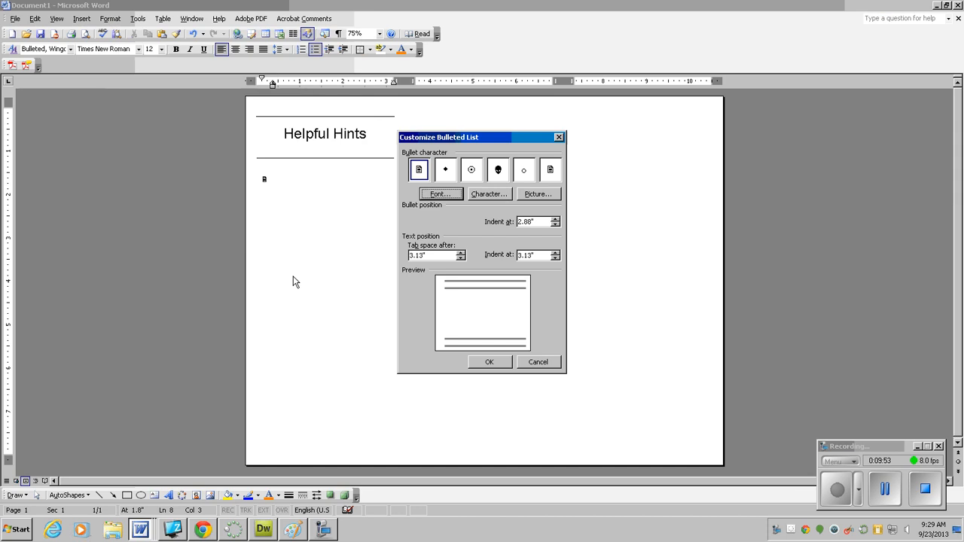
left_click(488, 364)
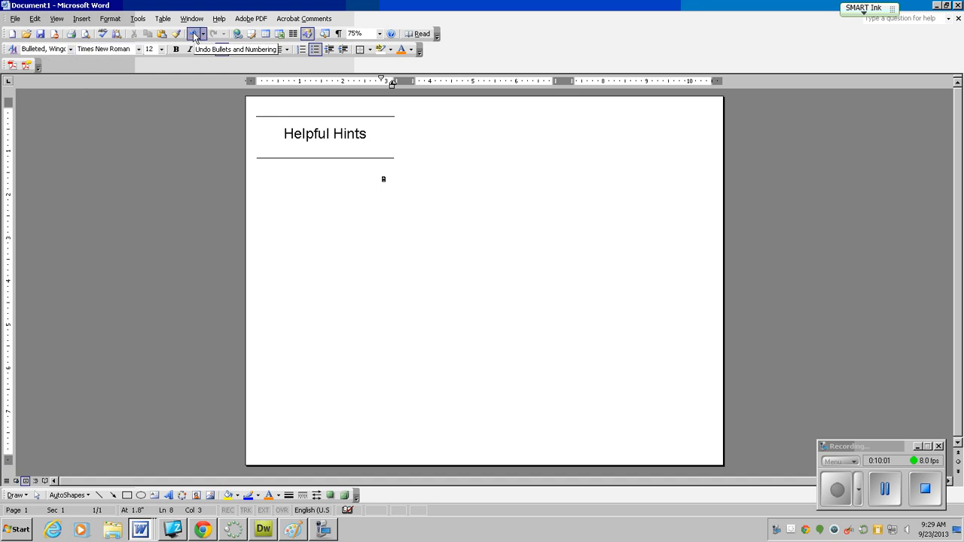
- Customize the bulleted list so its document-symbol bullet uses a font size larger than 12
left_click(110, 19)
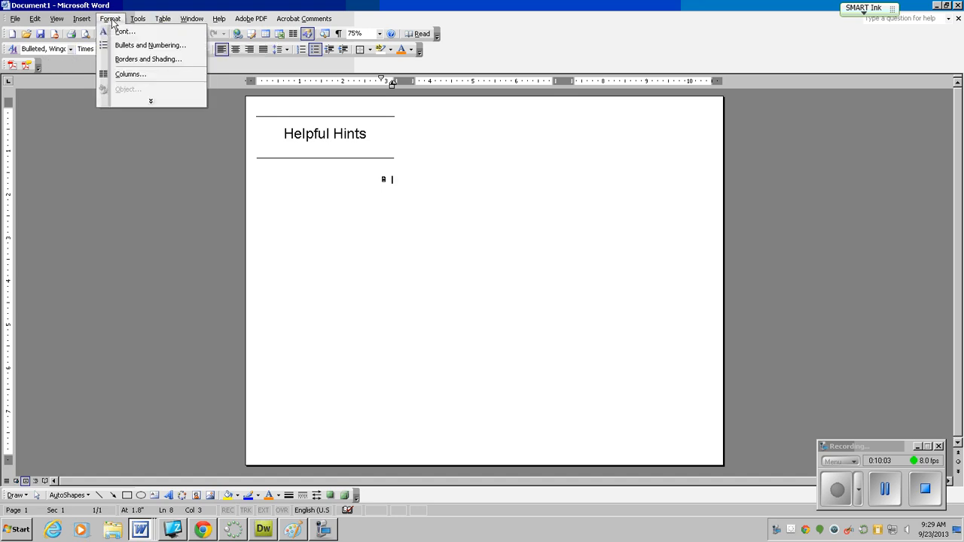
left_click(126, 46)
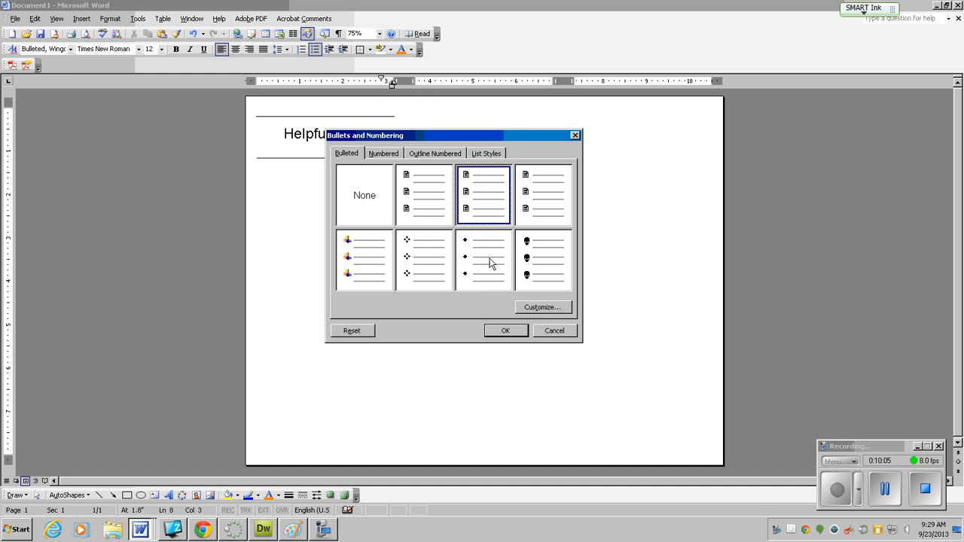
left_click(524, 304)
left_click(435, 195)
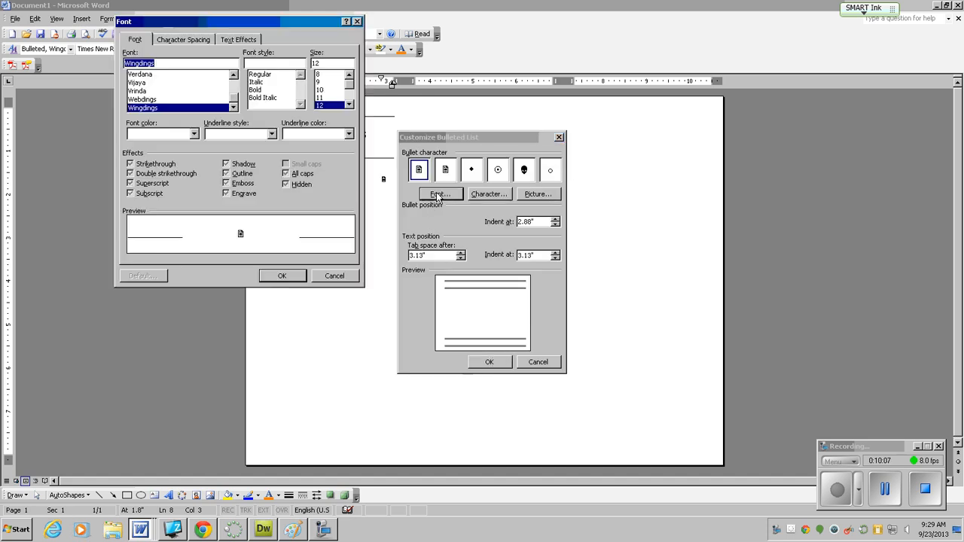
left_click(349, 103)
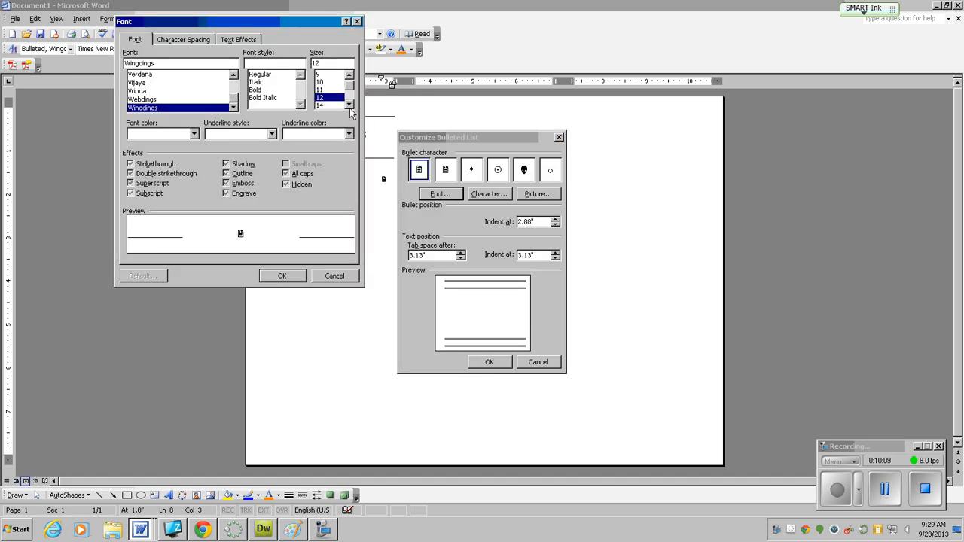
left_click(349, 104)
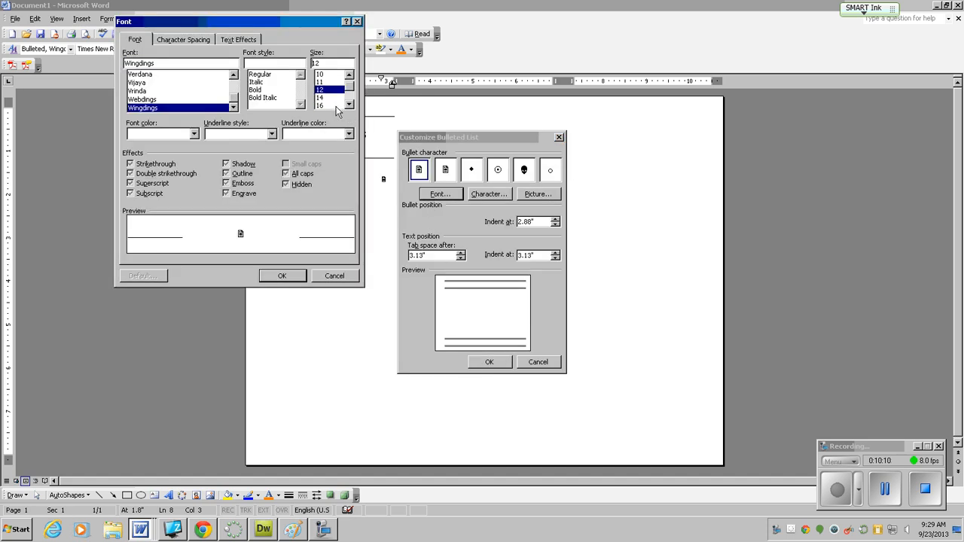
left_click(283, 277)
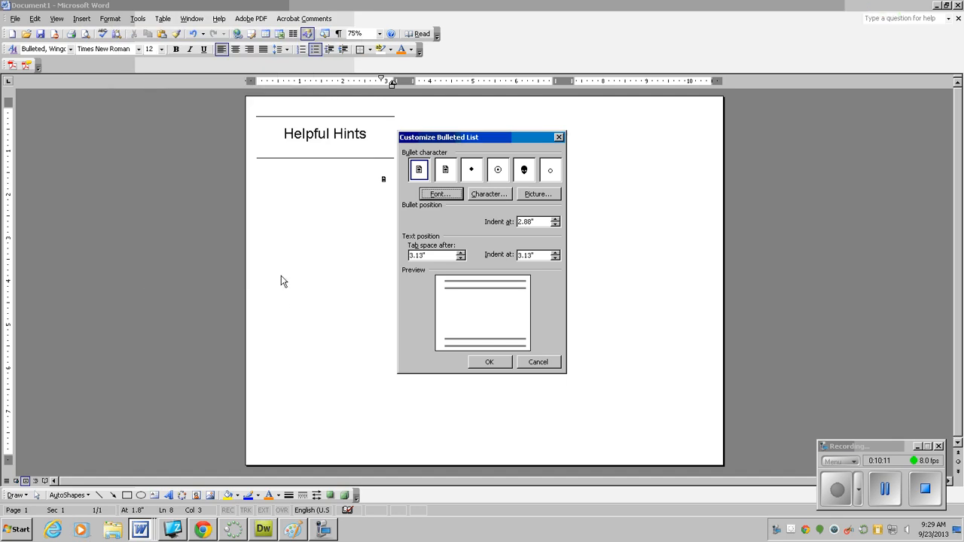
left_click(490, 364)
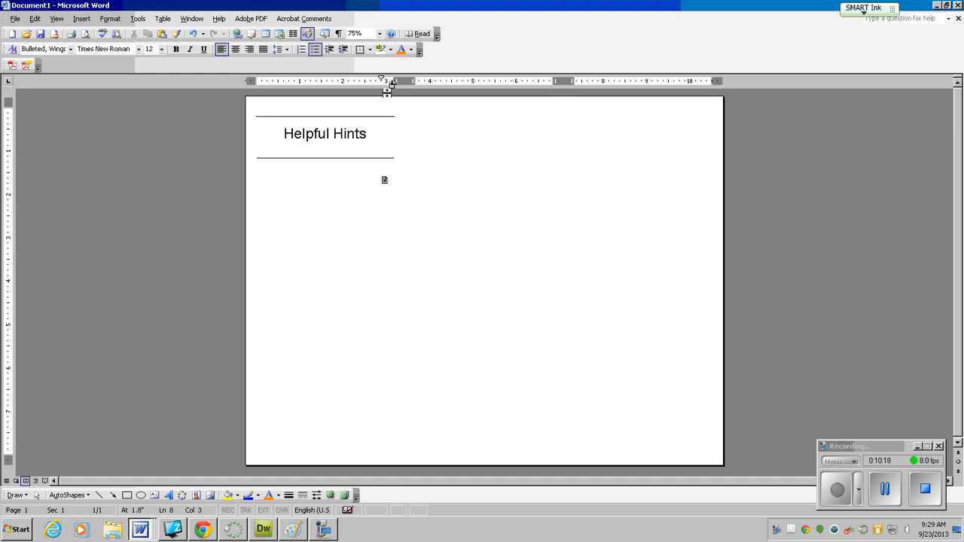
- Reposition the enlarged bullet just inside the first column's left edge, with the hanging text indent slightly to its right
left_click_drag(382, 78, 262, 80)
mouse_move(392, 85)
left_mouse_down()
mouse_move(271, 99)
mouse_move(274, 82)
left_mouse_up()
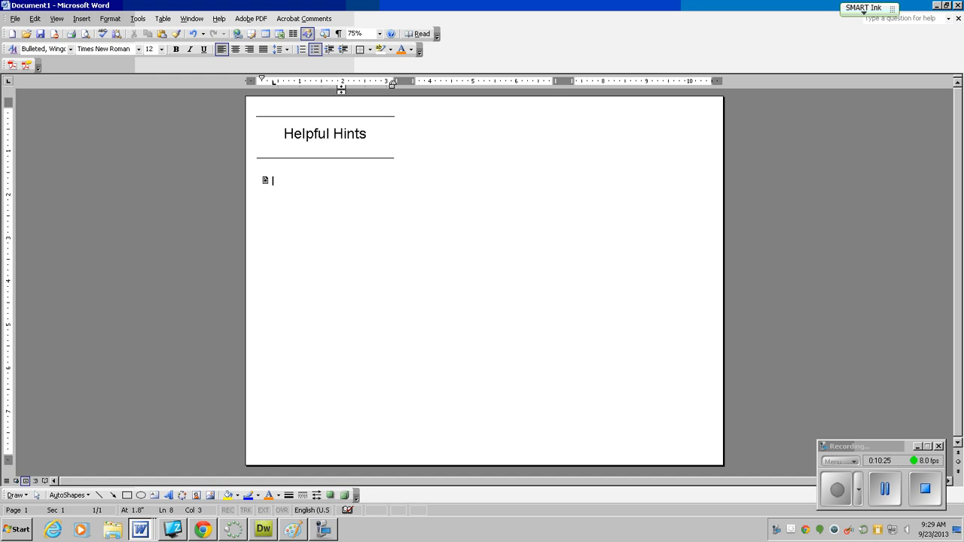
mouse_move(394, 84)
left_mouse_down()
mouse_move(344, 89)
mouse_move(366, 88)
left_mouse_up()
left_click(376, 85)
left_click(377, 86)
left_click(377, 86)
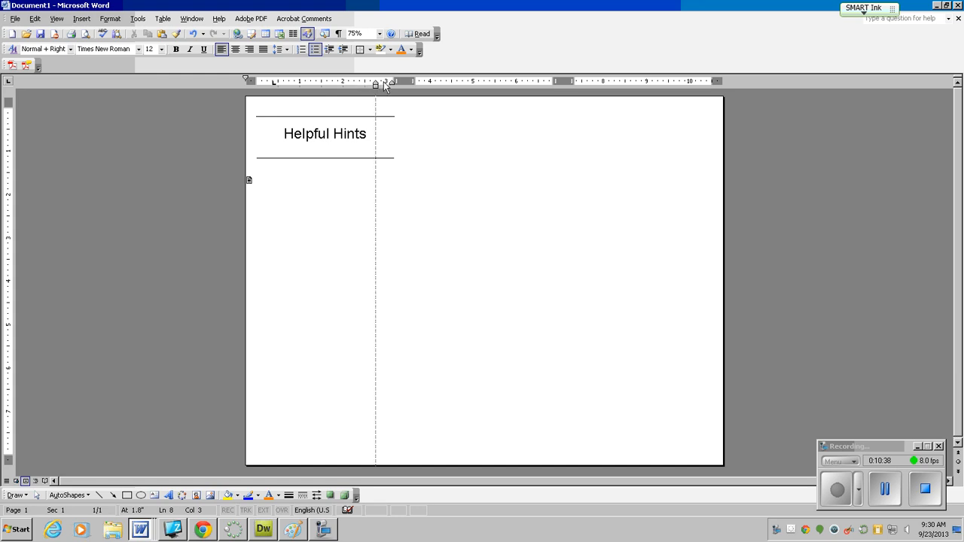
left_click(377, 85)
mouse_move(376, 85)
left_mouse_down()
mouse_move(274, 91)
mouse_move(247, 79)
mouse_move(262, 79)
left_mouse_up()
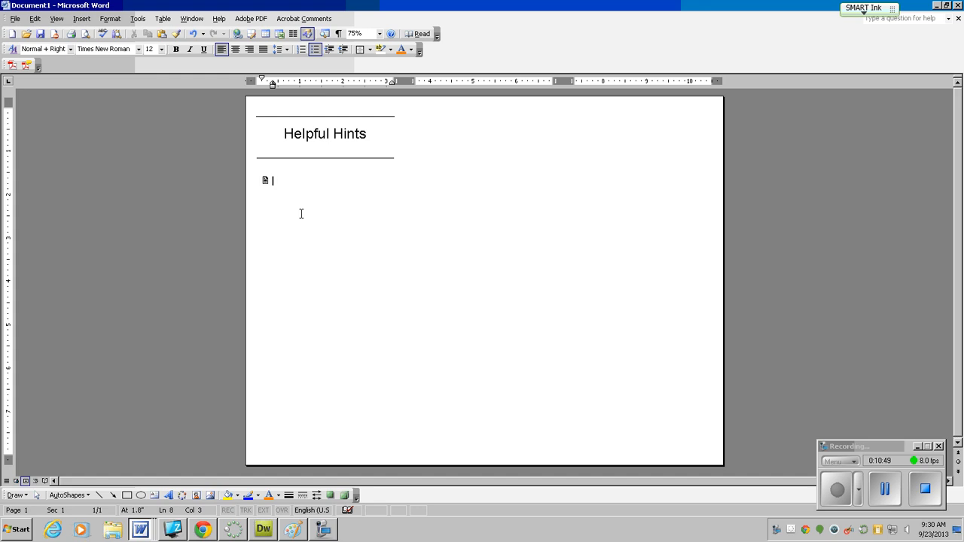
- Enter "Follow project Directions." and "Save often." as the first two bulleted hints
type("Follow project Directions")
key("BackSpace")
type(".")
key("Return")
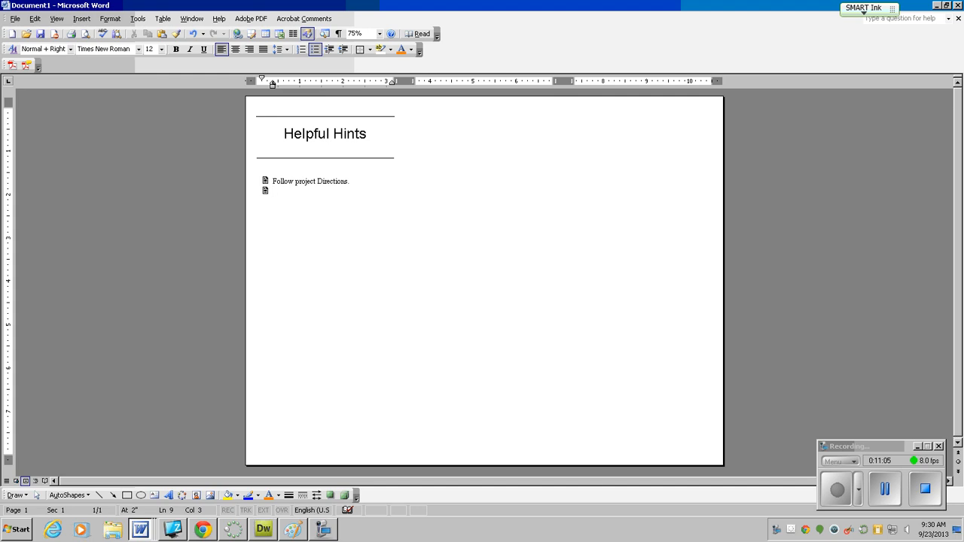
type("Save Of")
key("BackSpace")
key("BackSpace")
type("often.")
key("Return")
- Add "Use Spell Check." and "Proofread Carefully." as the third and fourth bulleted hints
type("Use Spell")
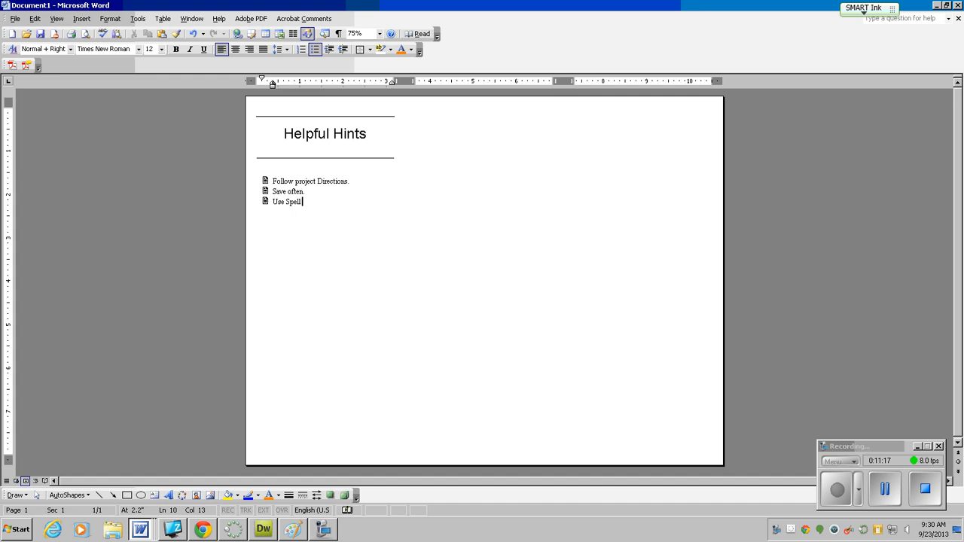
type(" Check.")
key("Return")
type("Proofread Carefully")
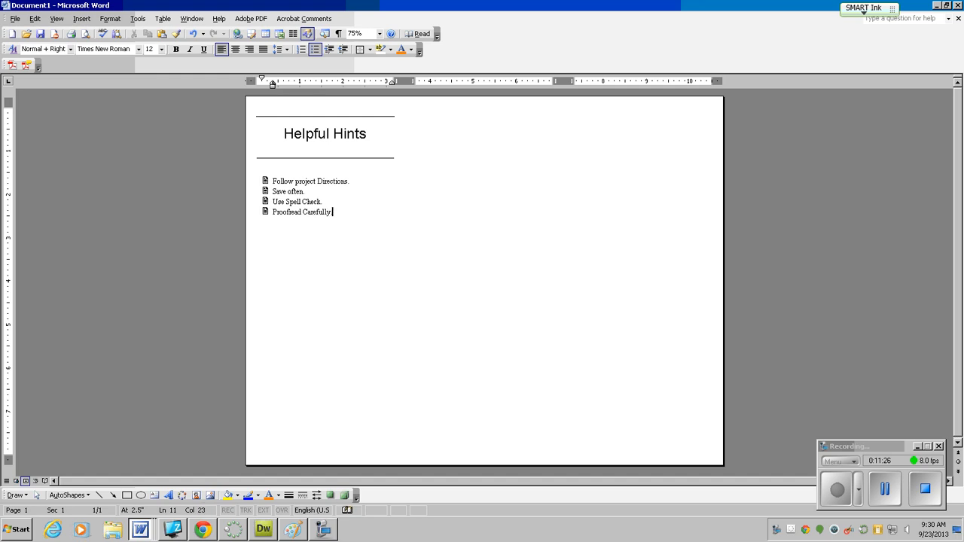
type(".")
key("Return")
- Enter "Check carefully for grammatical errors." as the fifth bulleted hint
type("Chek")
key("BackSpace")
type("ck carefully. forgramattic")
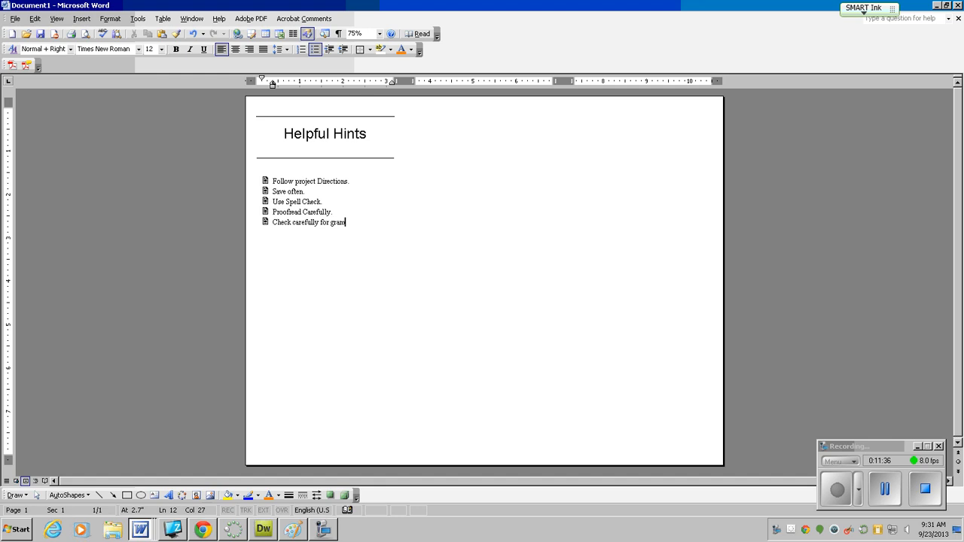
type("al errors.")
- Set all five bulleted hints to font size 16 and place the cursor on an empty line below the list
left_click_drag(391, 223, 273, 182)
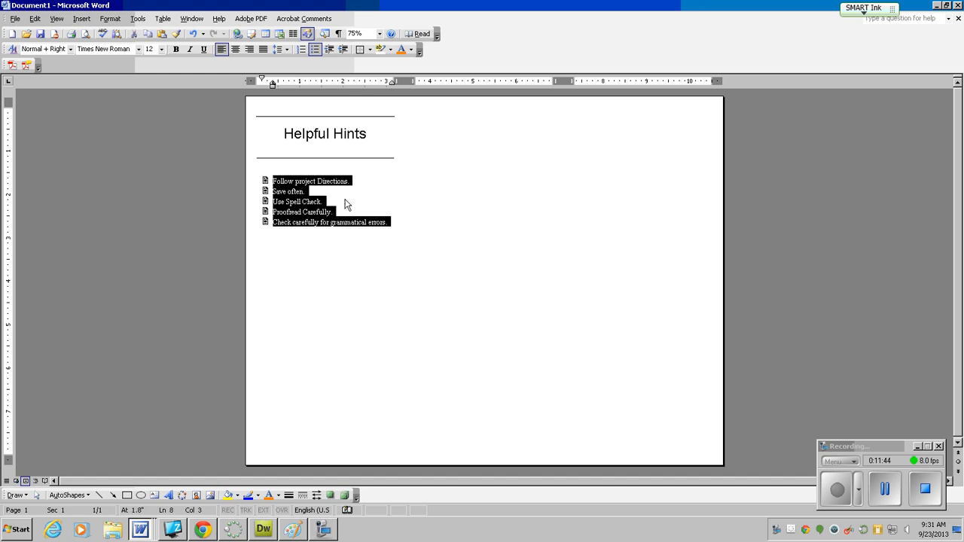
left_click(161, 49)
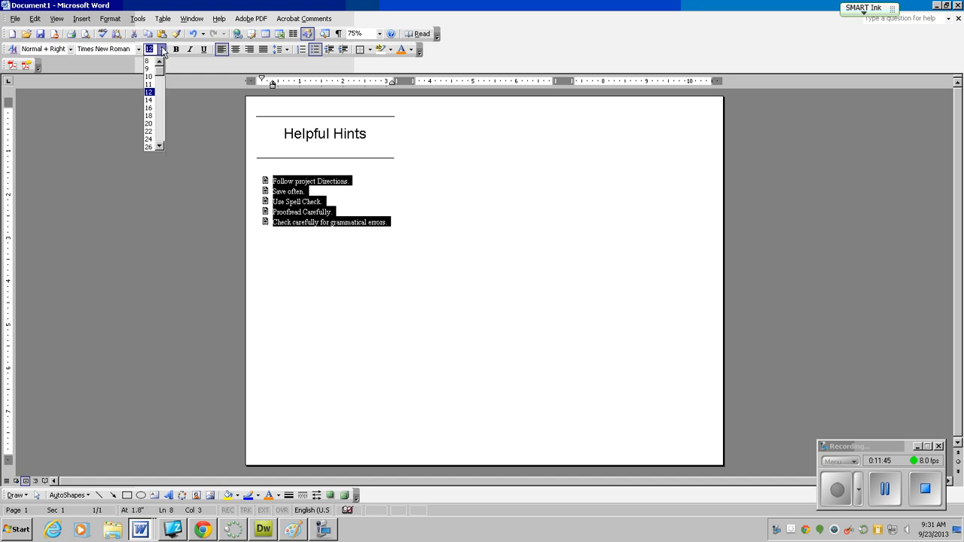
left_click(150, 111)
left_click(372, 260)
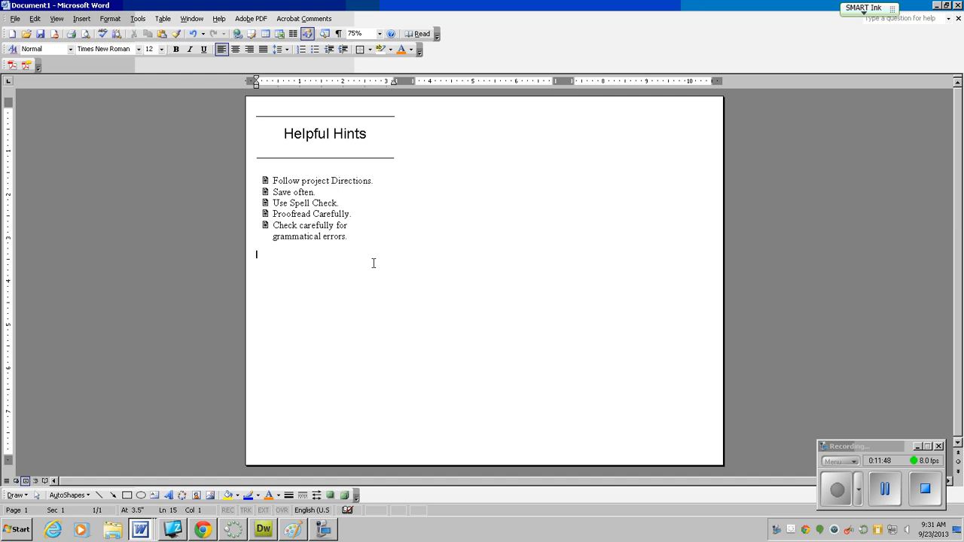
- Set all five bulleted hints to font size 14 and return the cursor to the empty line below the list
left_click_drag(366, 236, 186, 97)
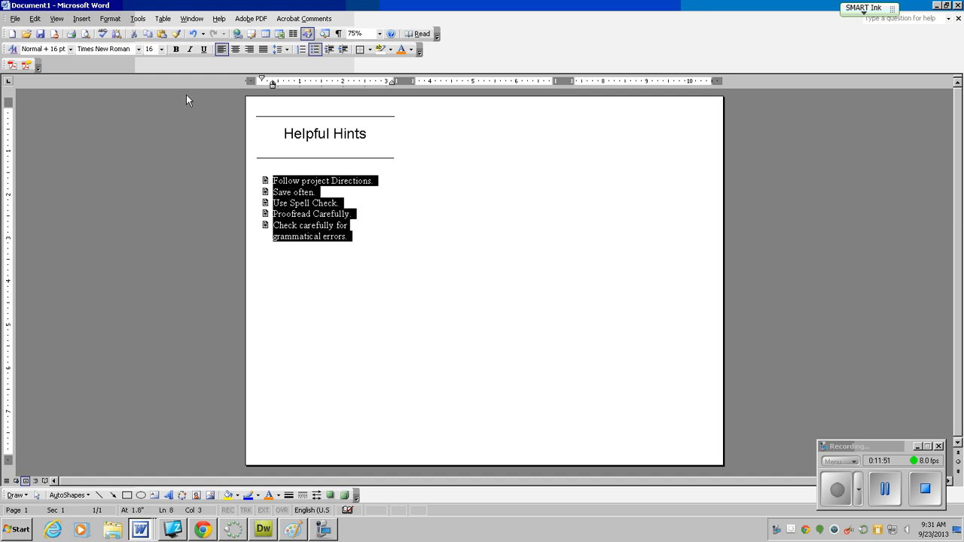
left_click(161, 49)
left_click(148, 101)
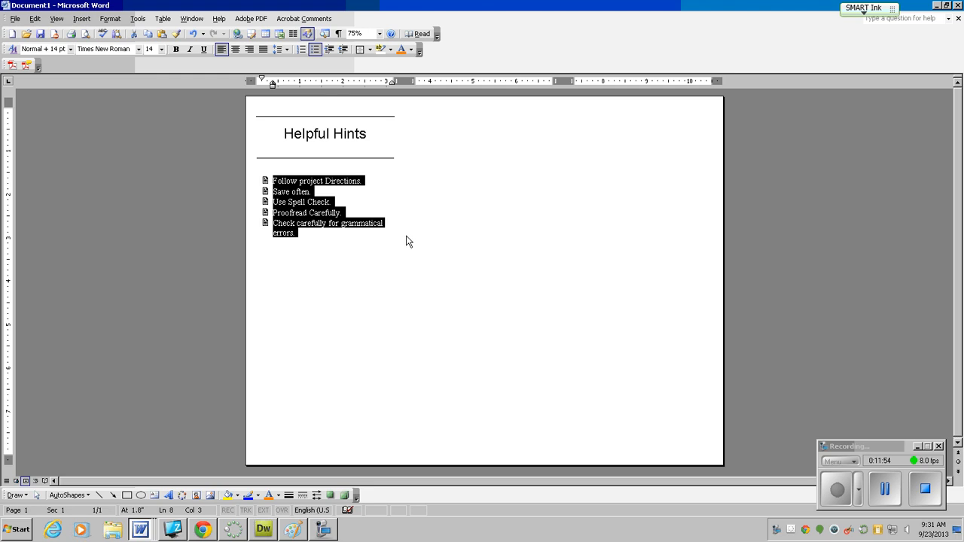
left_click(382, 254)
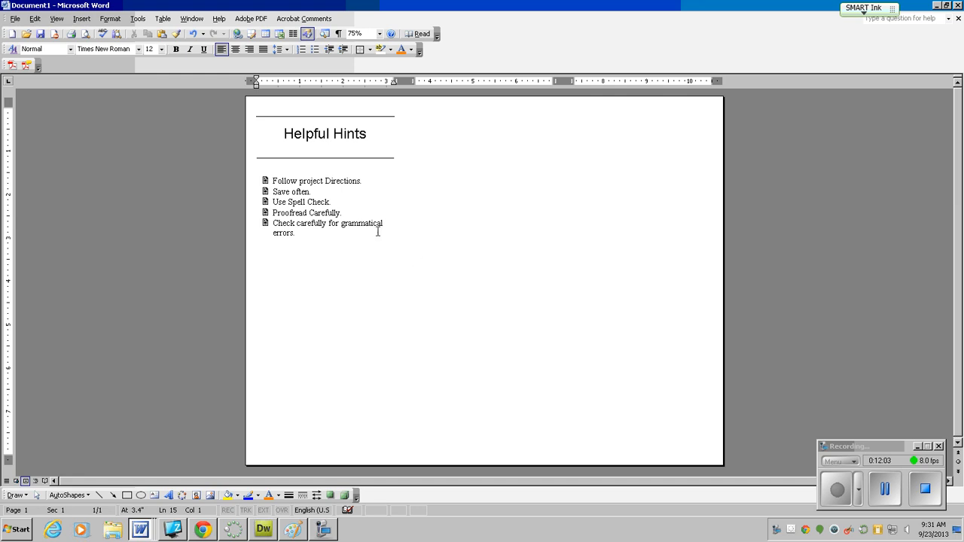
left_click(887, 491)
left_click(841, 490)
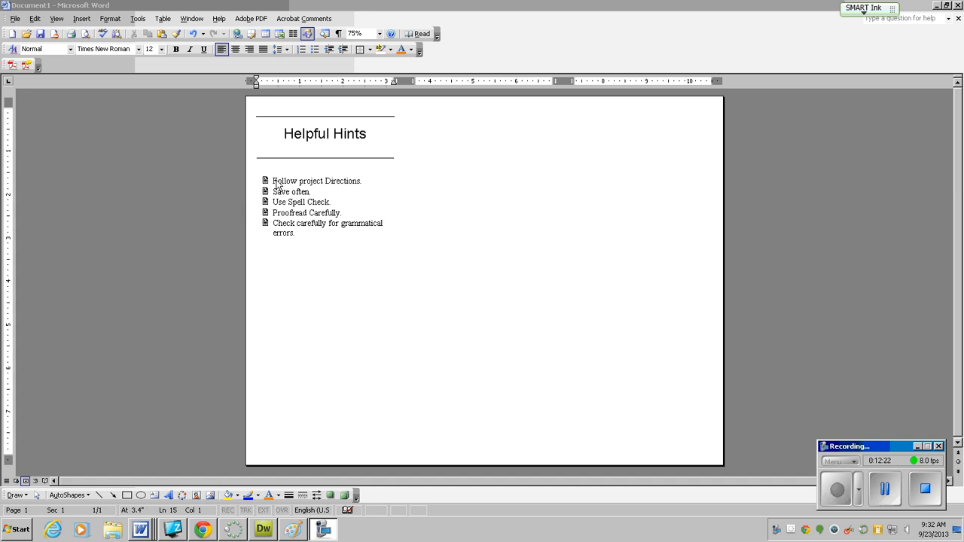
- Insert an empty line without a bullet between the "Follow project Directions." and "Save often." hints
left_click(367, 181)
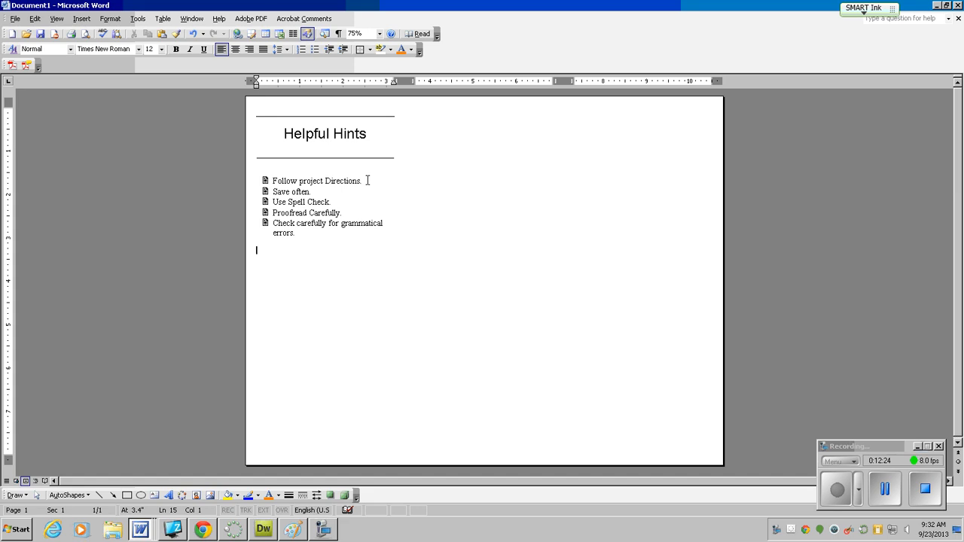
left_click(367, 181)
key("Return")
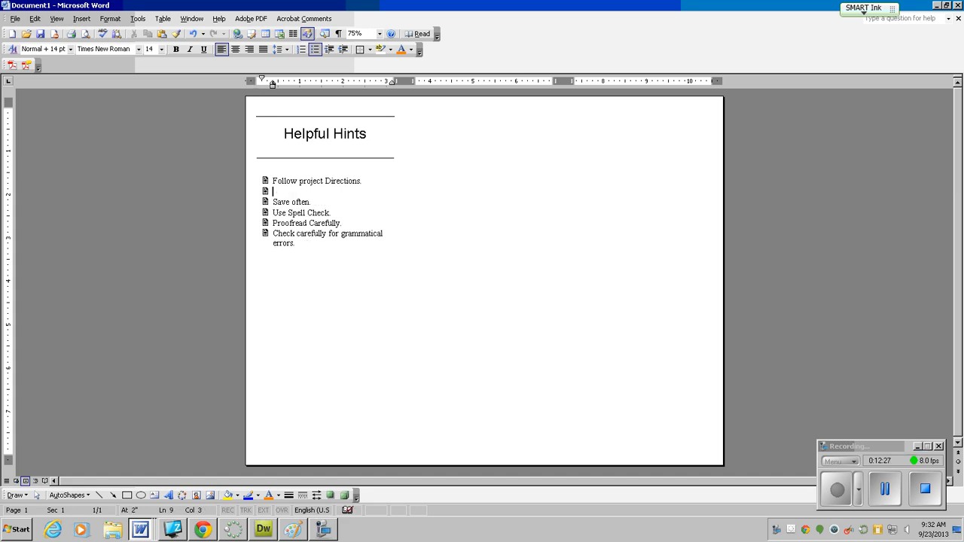
key("Return")
key("Return")
key("BackSpace")
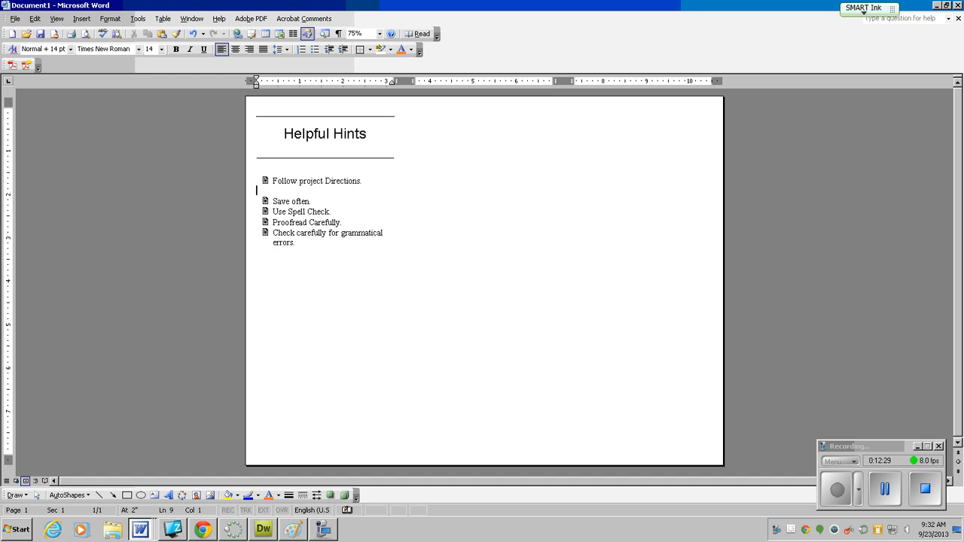
- Add a single blank unbulleted line after the "Save often." hint
left_click(343, 202)
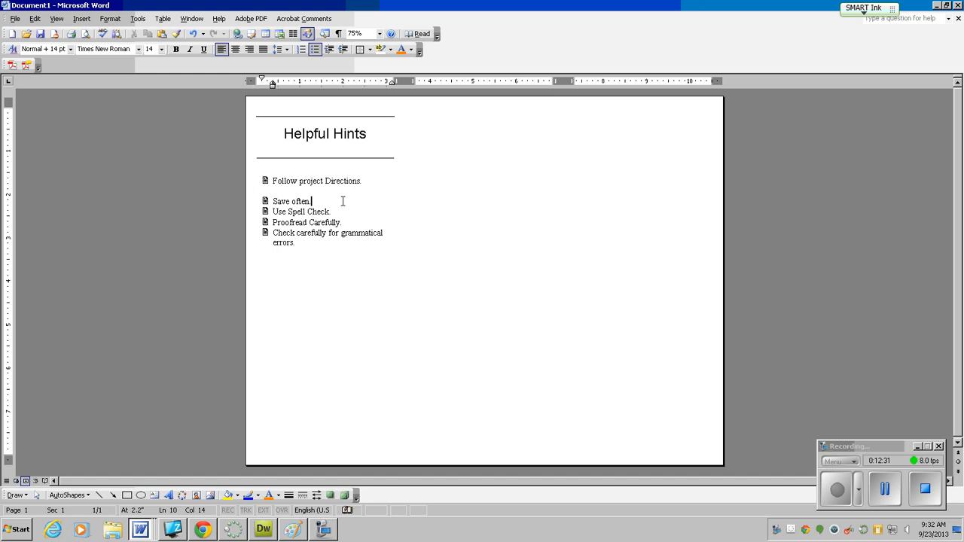
key("Return")
key("Return")
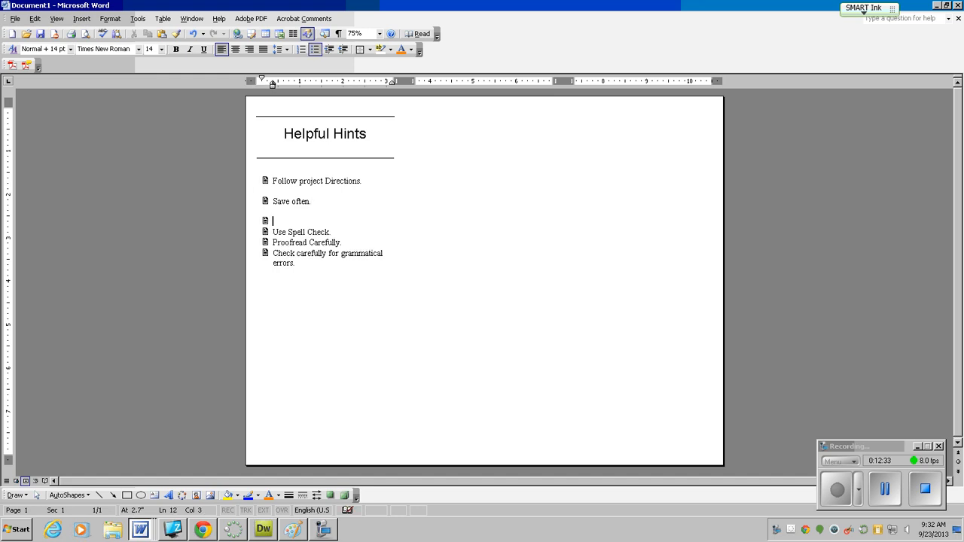
key("BackSpace")
key("BackSpace")
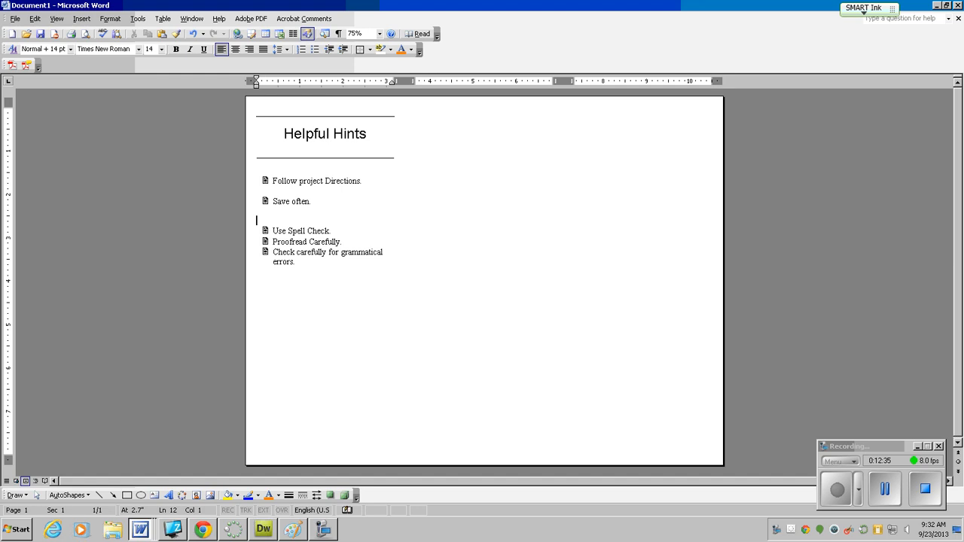
key("BackSpace")
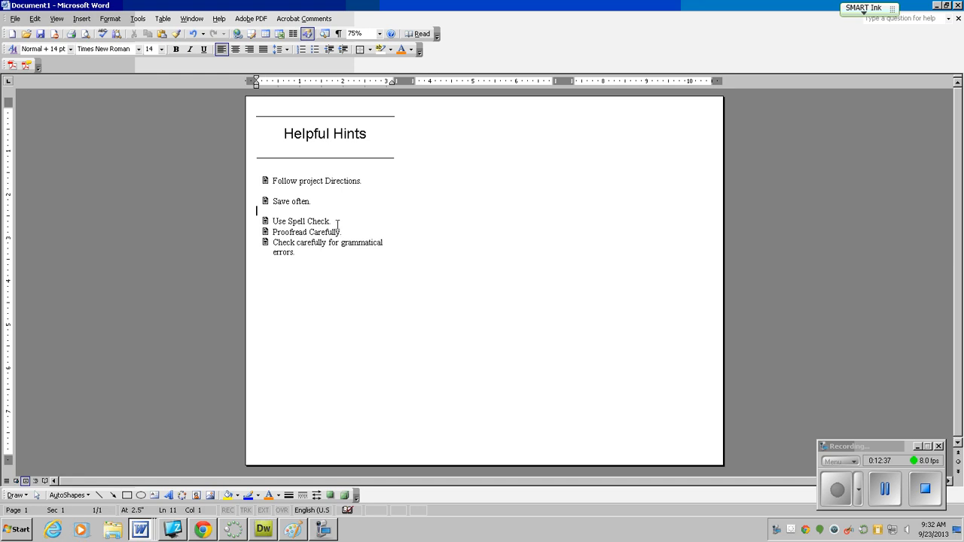
- Separate "Use Spell Check." from "Proofread Carefully." with one blank unbulleted line
left_click(337, 222)
key("Return")
key("Return")
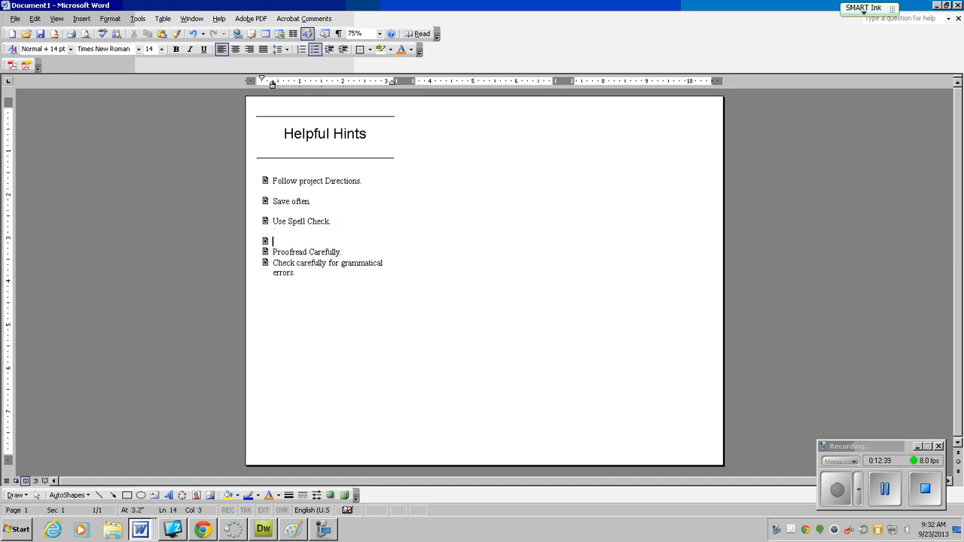
key("BackSpace")
key("BackSpace")
key("BackSpace")
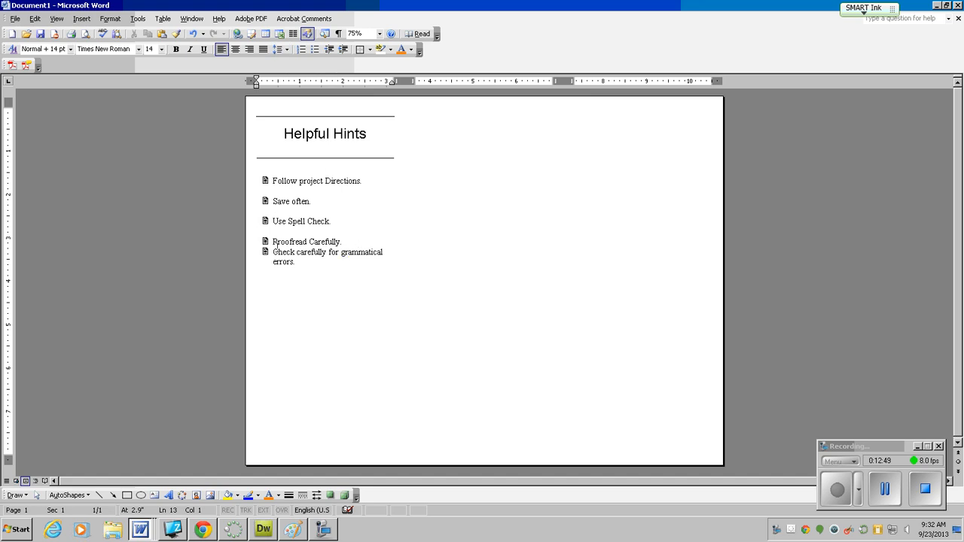
- Set the line spacing of the "Proofread Carefully." hint to 2.0
left_click(274, 243)
left_click(286, 49)
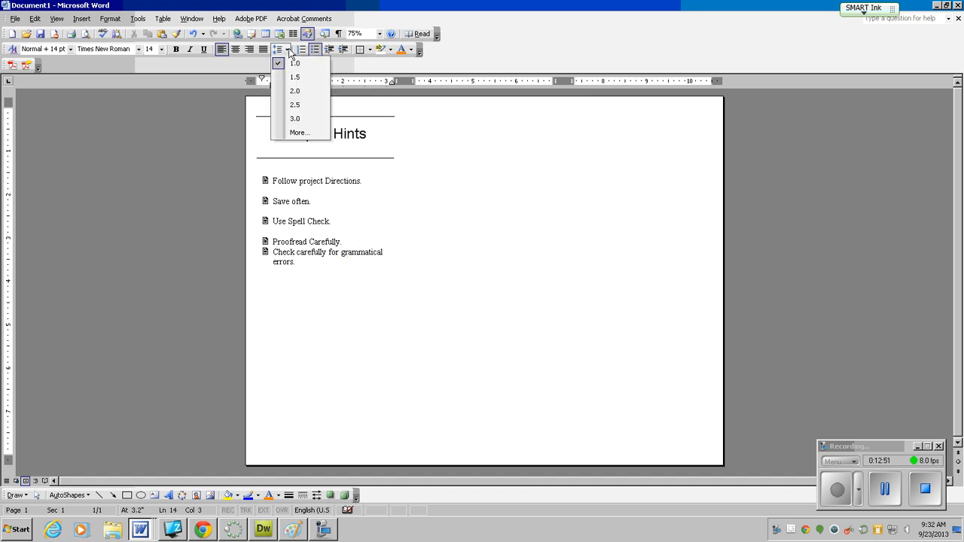
left_click(294, 92)
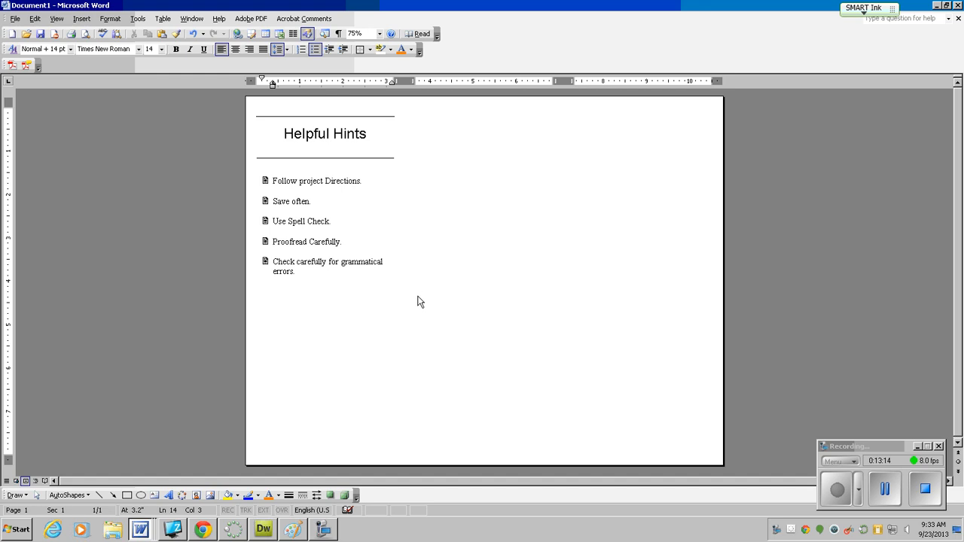
- Save the document as Helpful Hint1.doc in the Digital Technology 1 folder on the H: drive
left_click(14, 18)
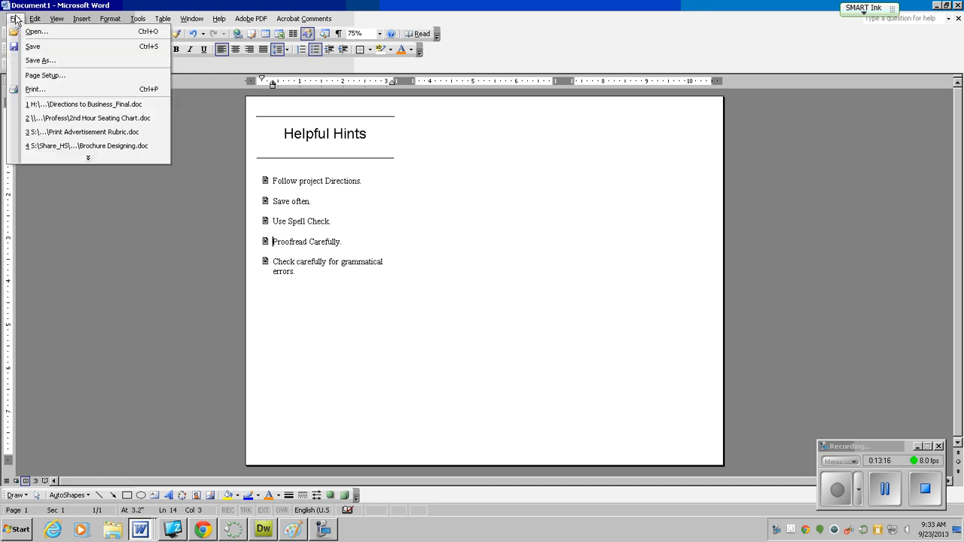
left_click(34, 62)
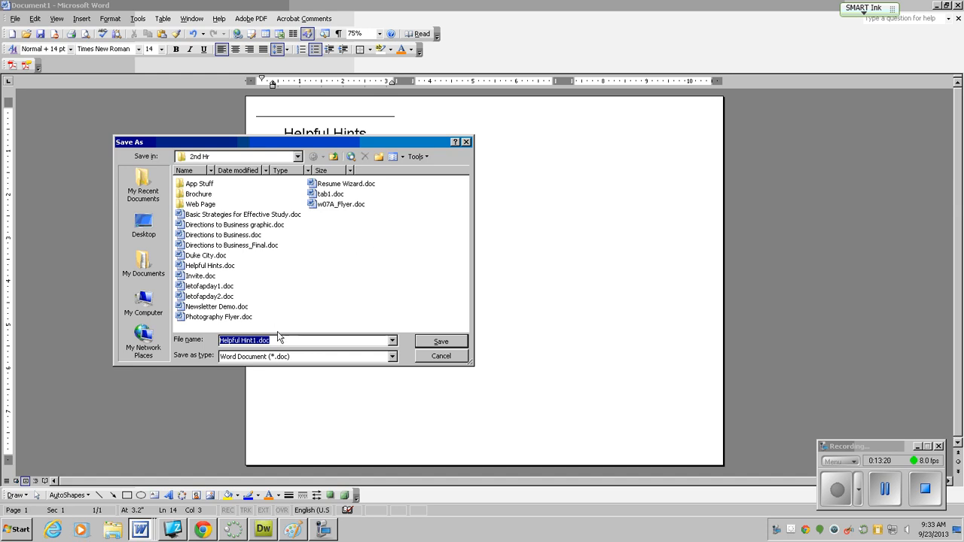
left_click(334, 157)
left_click(333, 156)
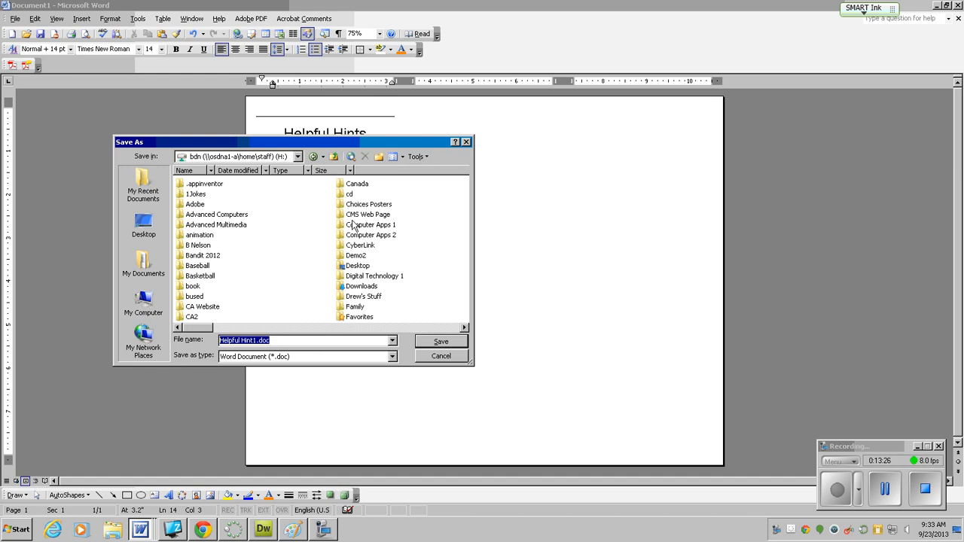
left_click(374, 278)
left_click(374, 278)
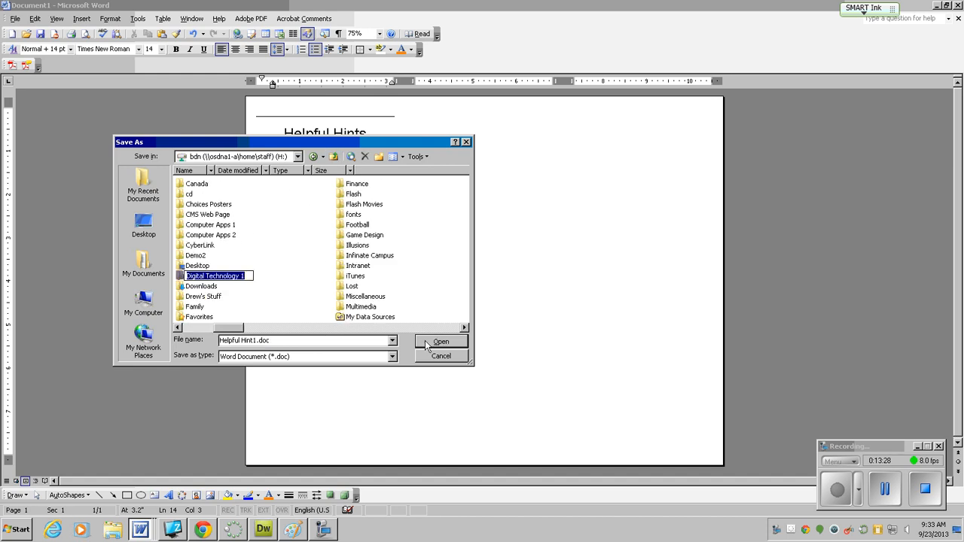
left_click(179, 279)
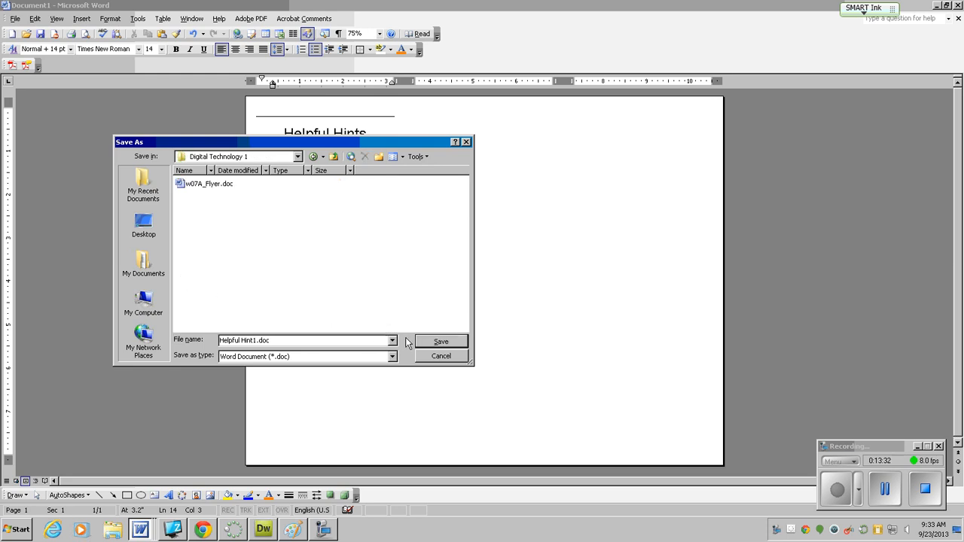
left_click(432, 343)
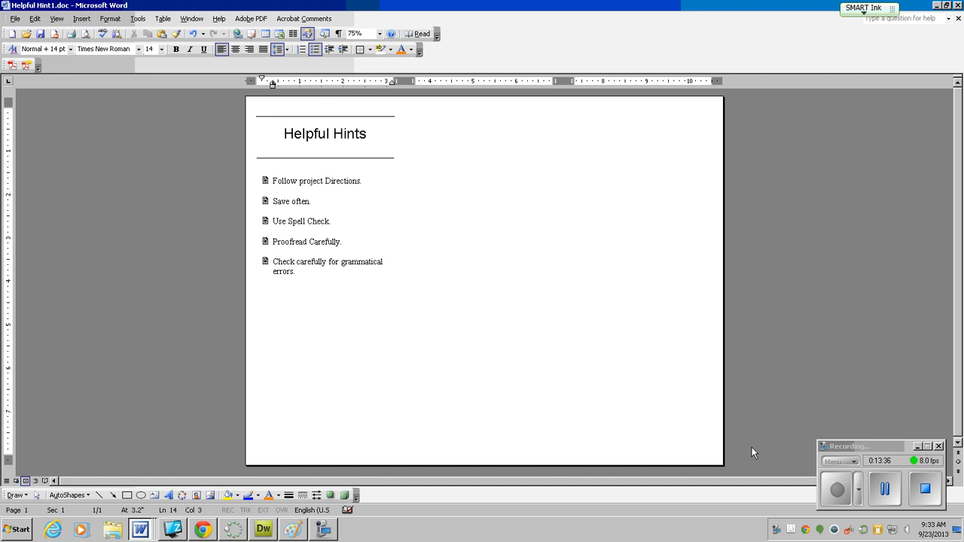
left_click(925, 491)
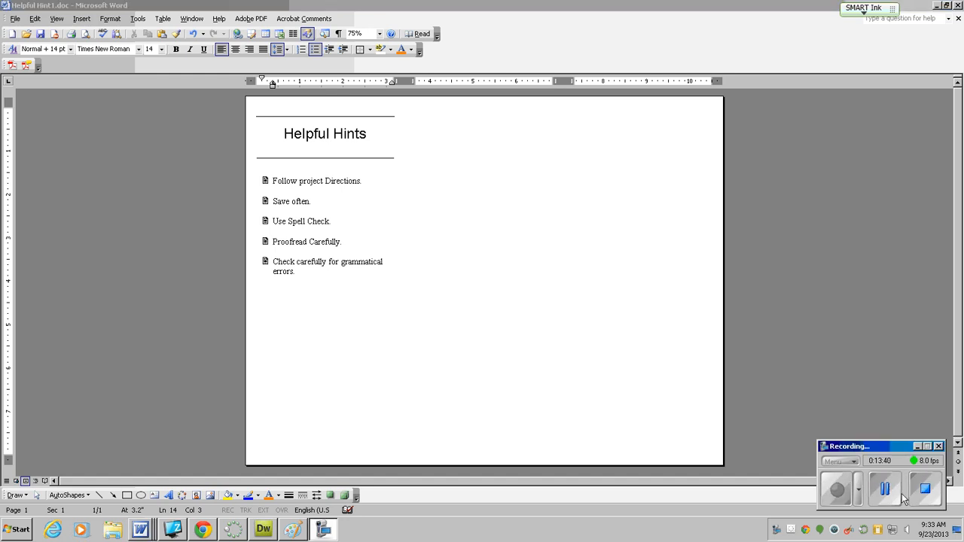